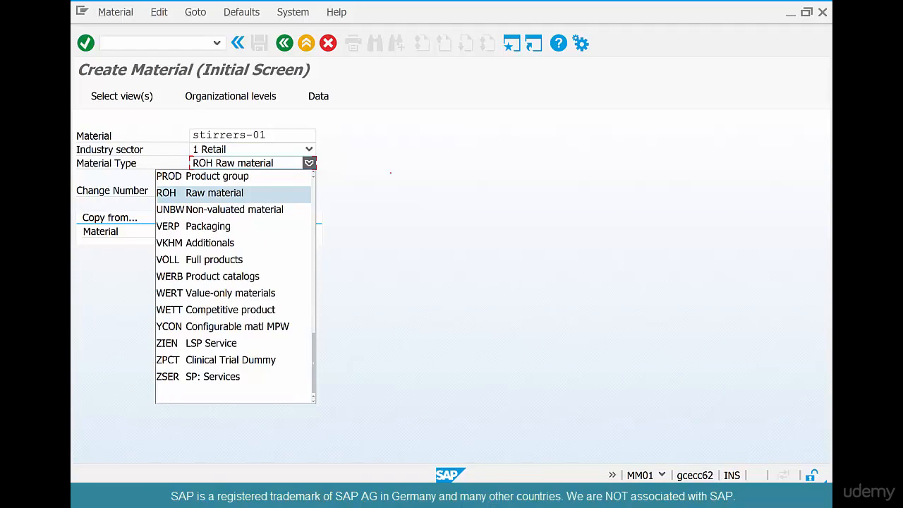
- Set the material type of stirrers-01 to NLAG Non-stock material
key(Up)
key(Up)
key(Up)
key(Up)
key(Up)
key(Up)
key(Up)
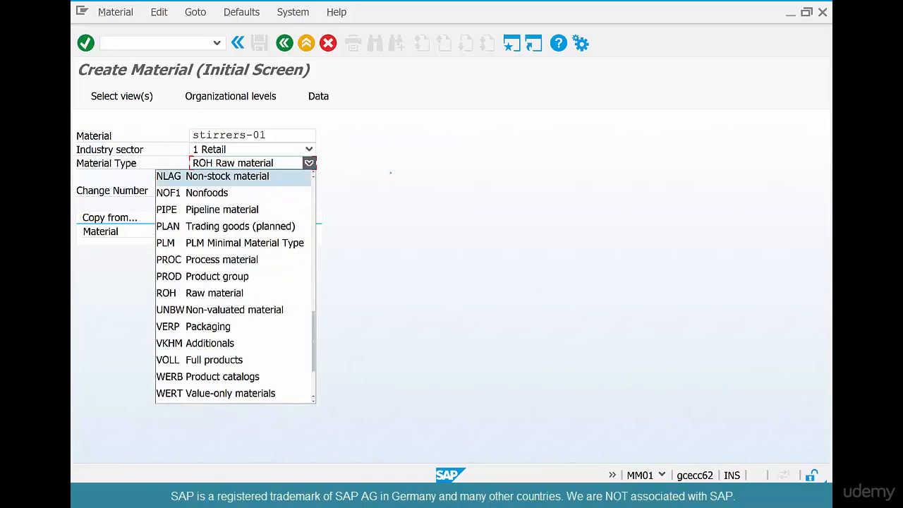
key(Return)
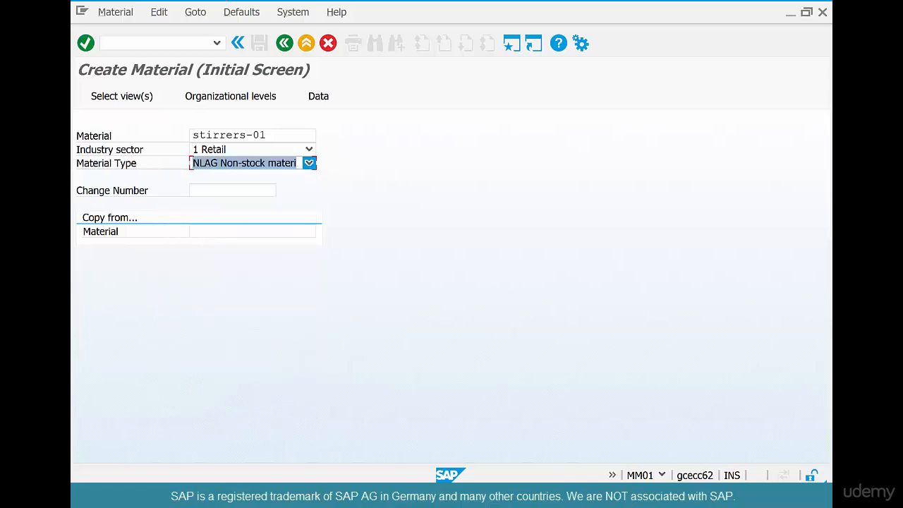
- Choose the Basic Data 1, Purchasing and Accounting 1 views for the material and assign it to plant CHI1
click(85, 43)
click(348, 189)
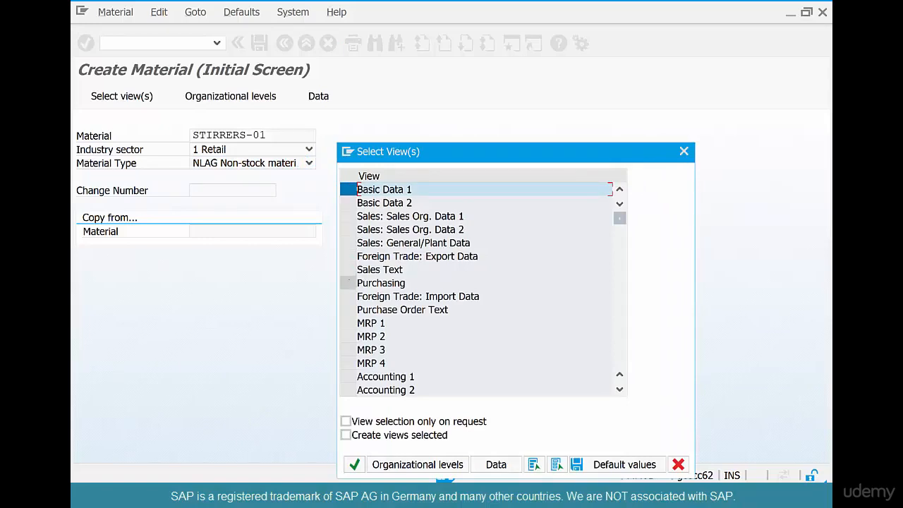
click(349, 282)
click(348, 377)
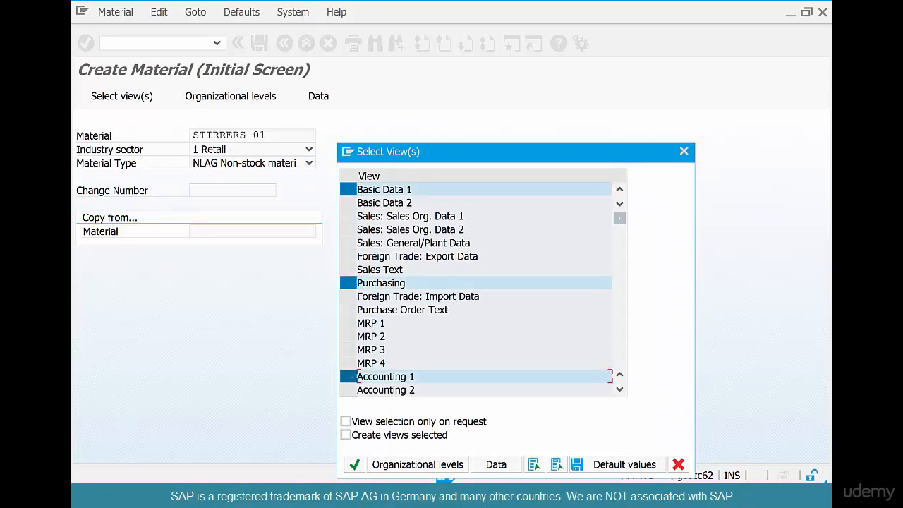
key(Return)
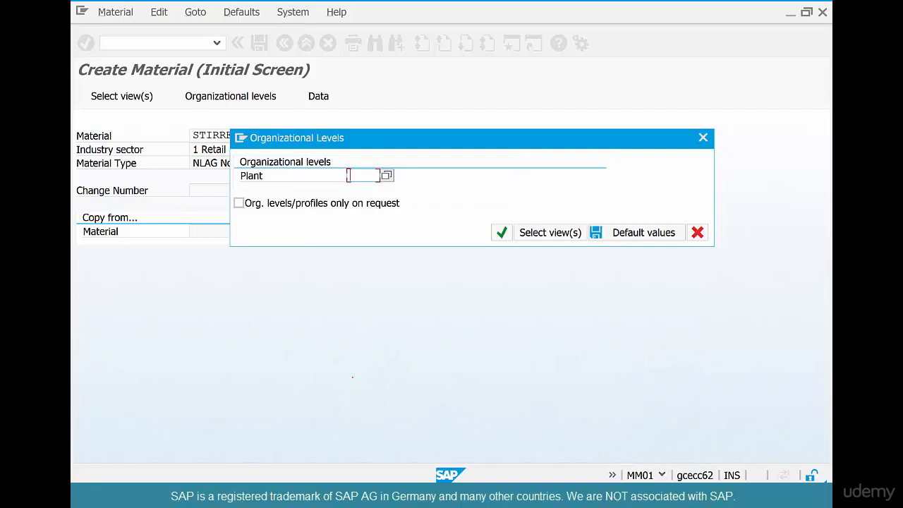
text(chi1)
key(Return)
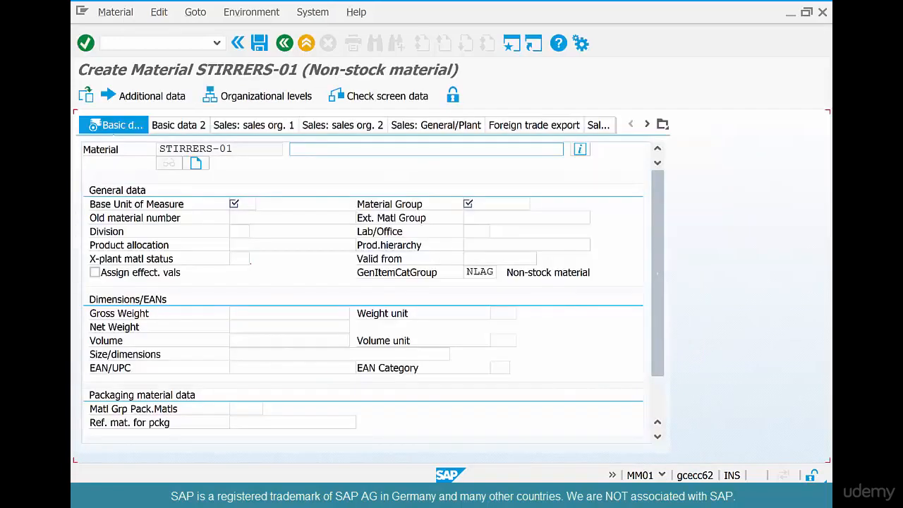
- Enter "Stirrers - Brown" as the material description
text(st)
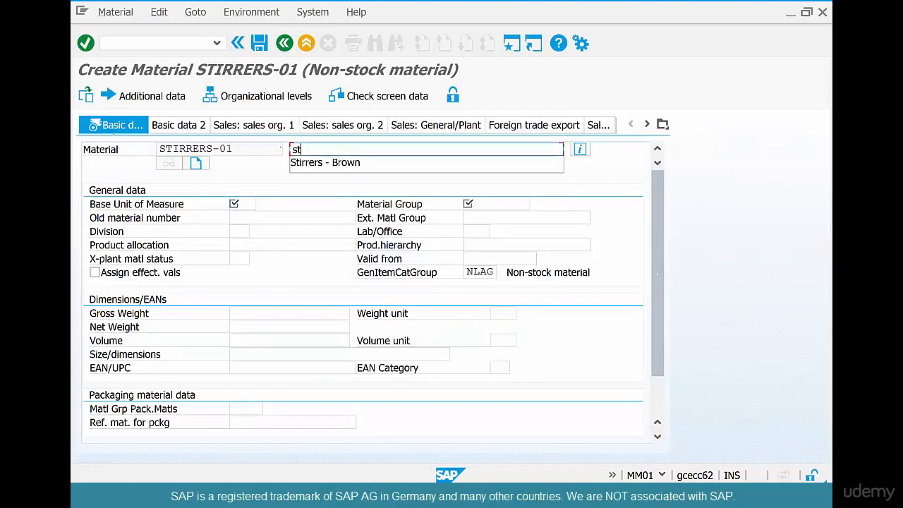
key(Down)
key(Return)
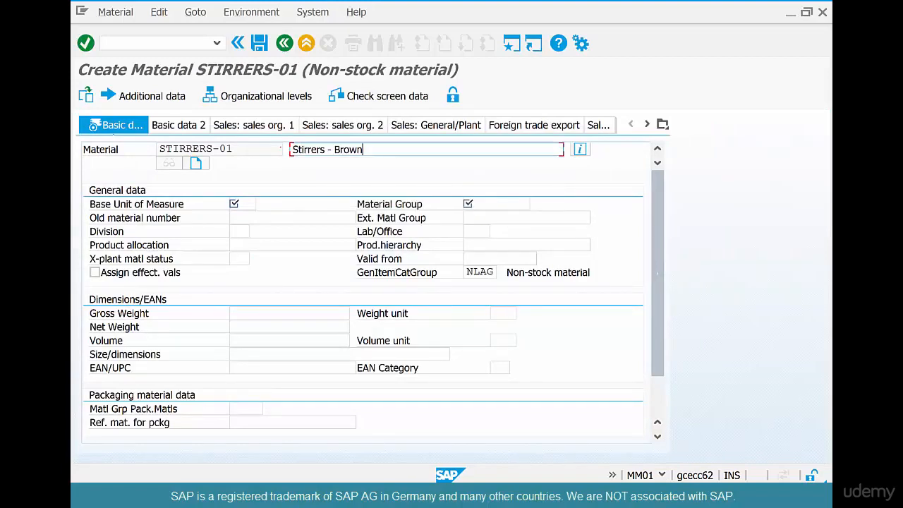
- Set the base unit of measure to EA and the material group to 015 in the basic data
click(244, 216)
click(243, 204)
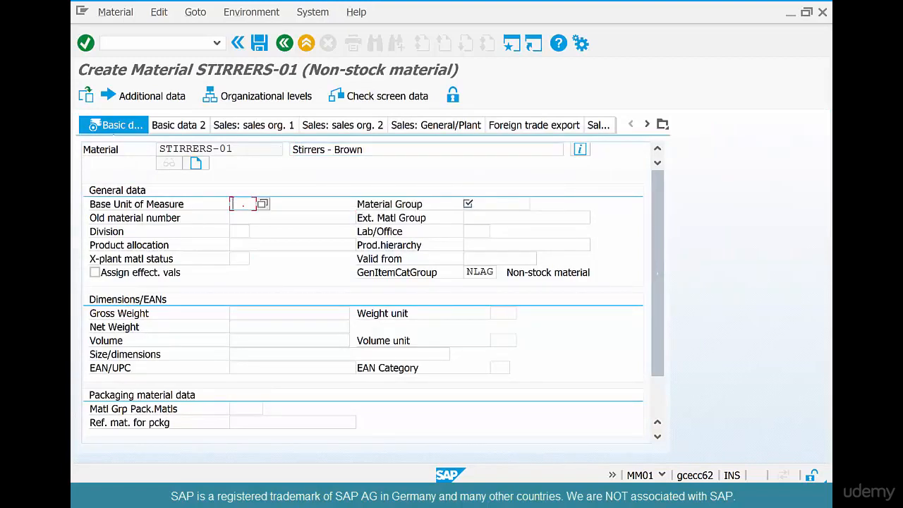
text(ea)
key(Tab)
text(0)
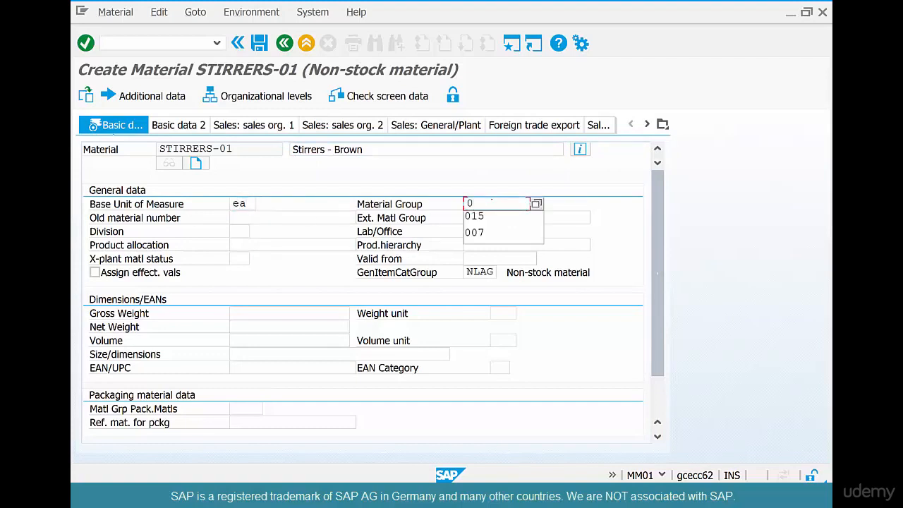
text(15)
key(Return)
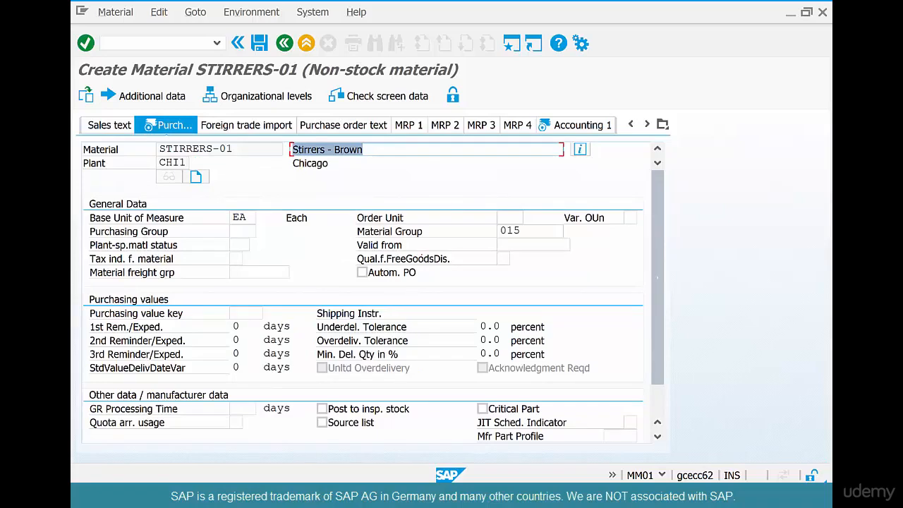
- Accept the purchasing and accounting views without further entries and save the new material
key(Return)
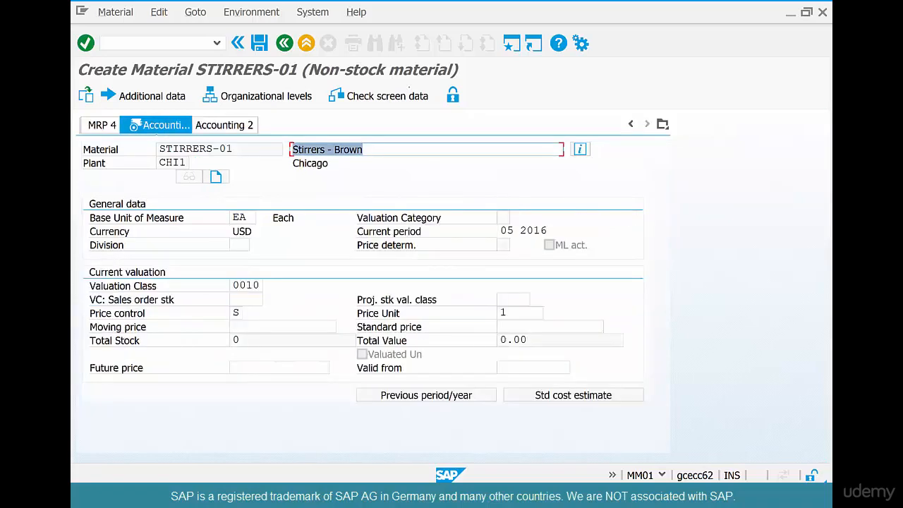
key(Return)
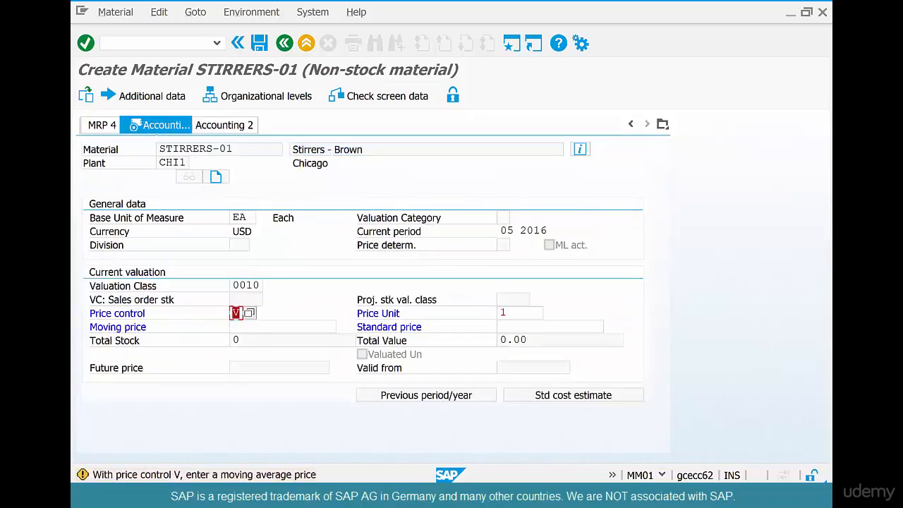
key(ctrl+s)
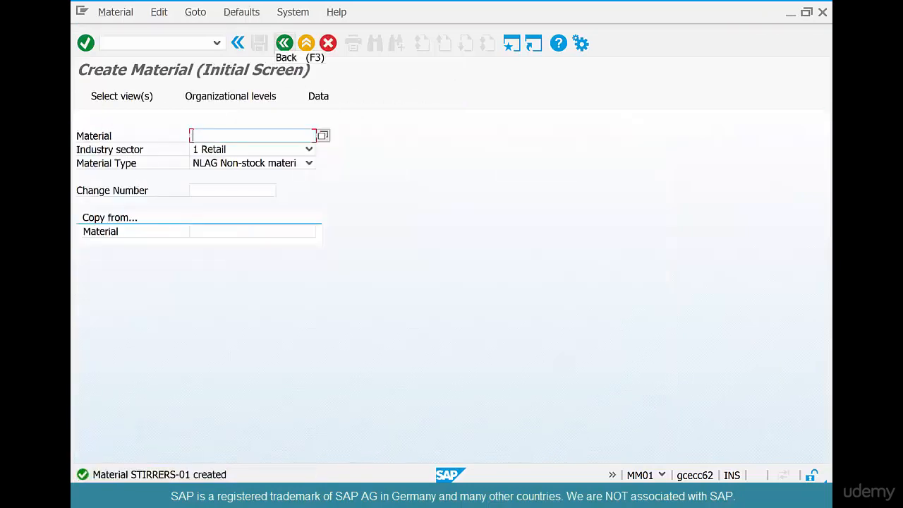
- Leave material creation and start a new purchase order with transaction ME21N
click(284, 43)
text(me21n)
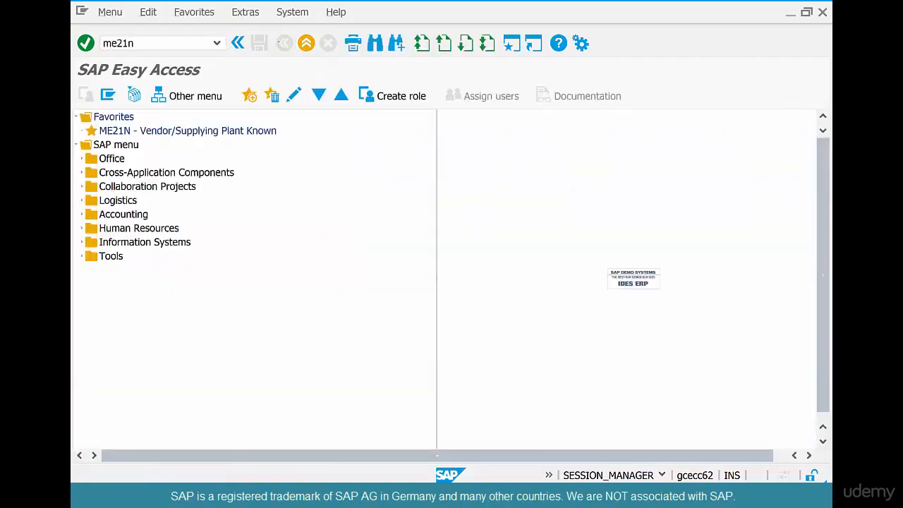
key(Return)
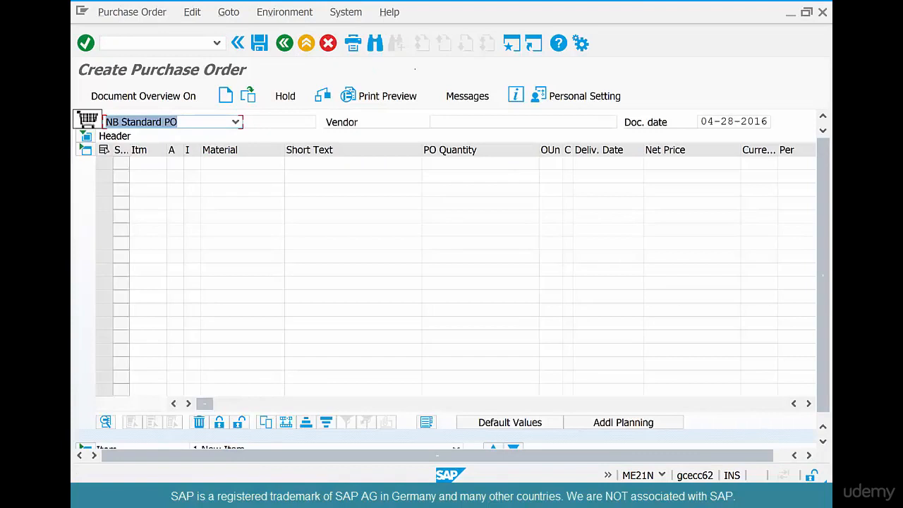
- Assign ABC Supply Company as the vendor of the standard purchase order
click(452, 123)
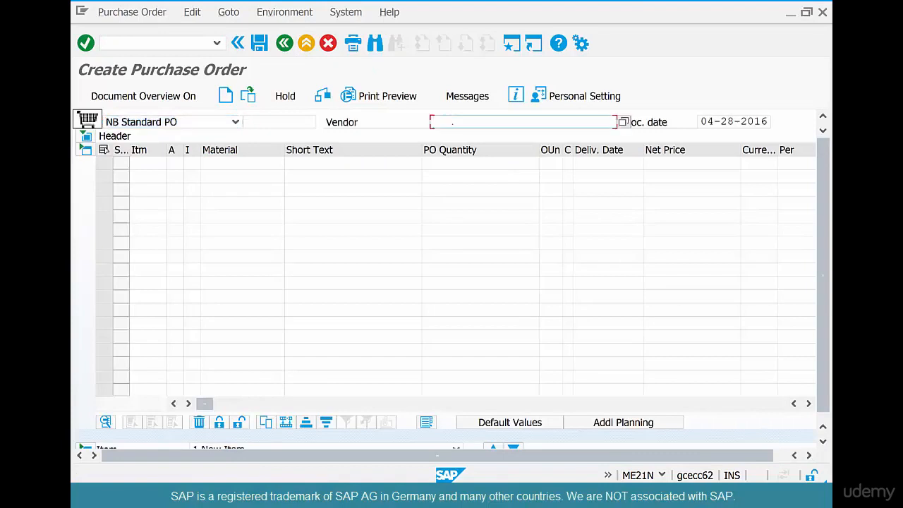
text(40)
key(Down)
key(Return)
key(Return)
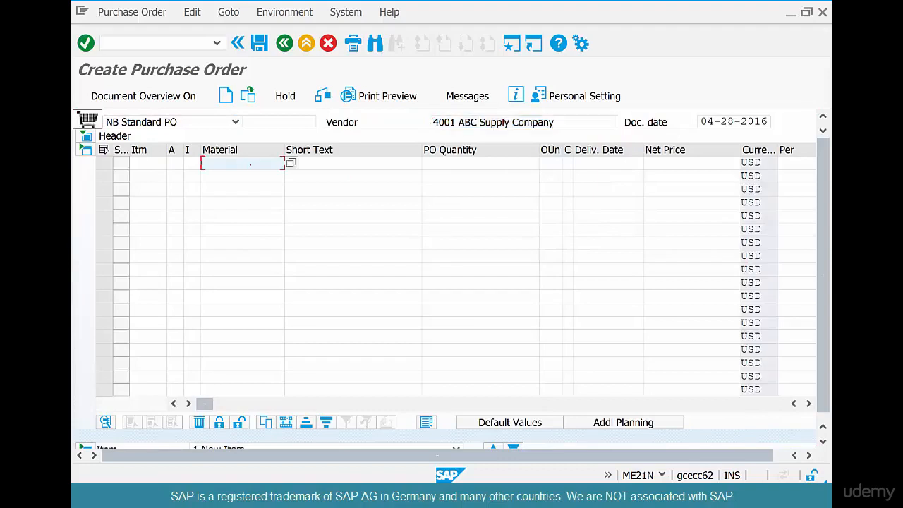
- Add material COFFEEBEANS-06 as the first purchase order item with a quantity of 100
text(co)
key(Down)
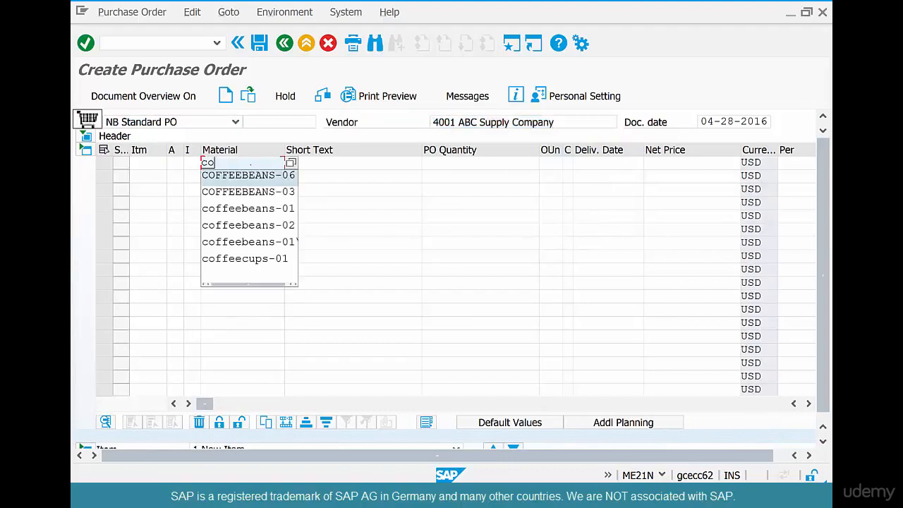
key(Return)
key(Tab)
text(1)
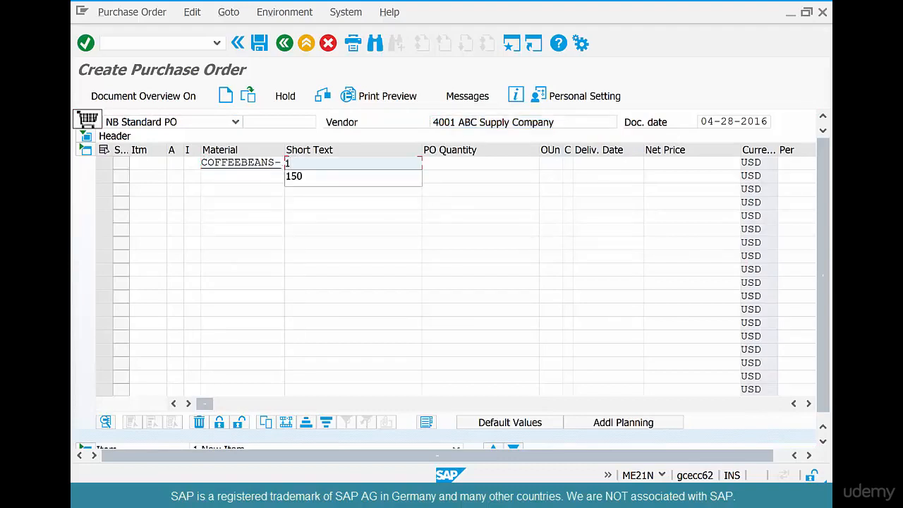
key(BackSpace)
key(Tab)
text(100)
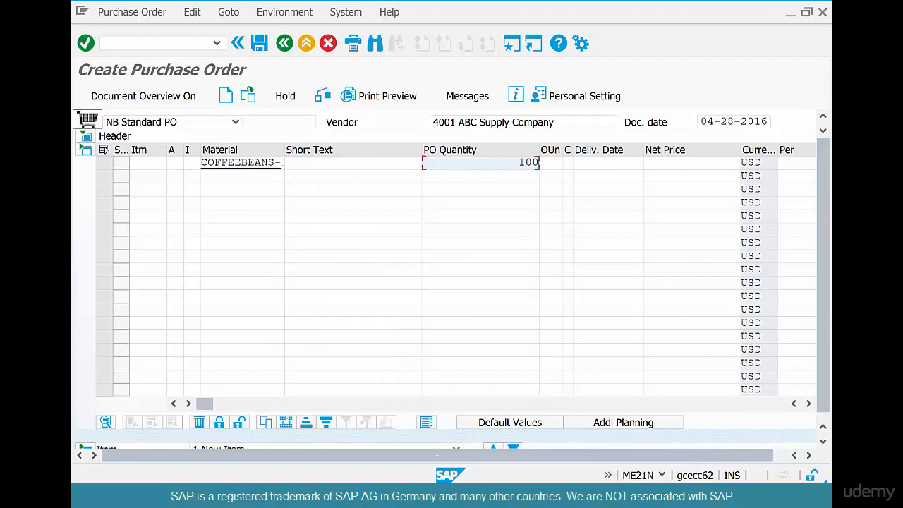
key(Return)
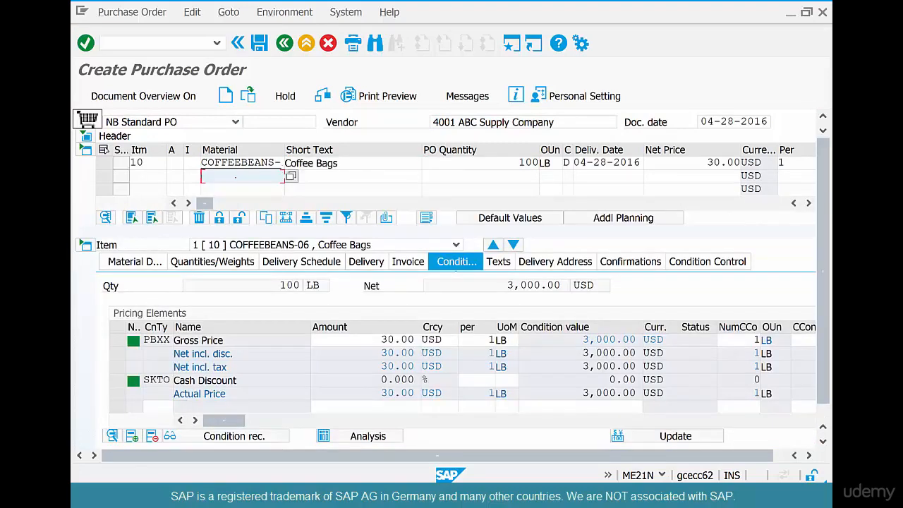
- Add material stirrers-01 as the second purchase order item with a quantity of 1000
text(st)
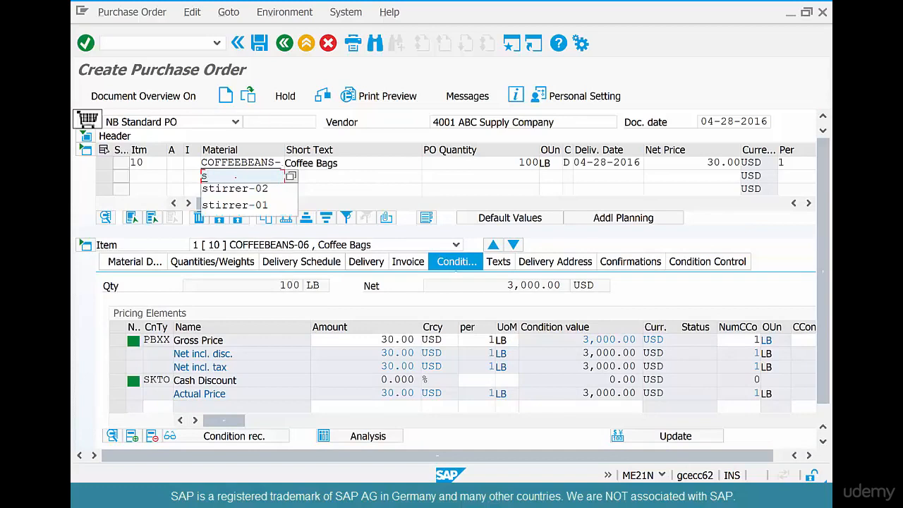
key(Down)
key(Down)
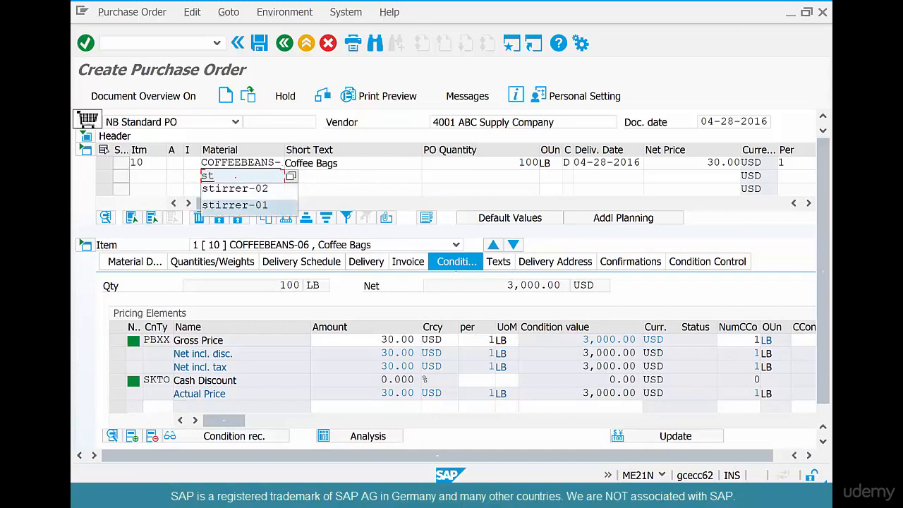
text(irr)
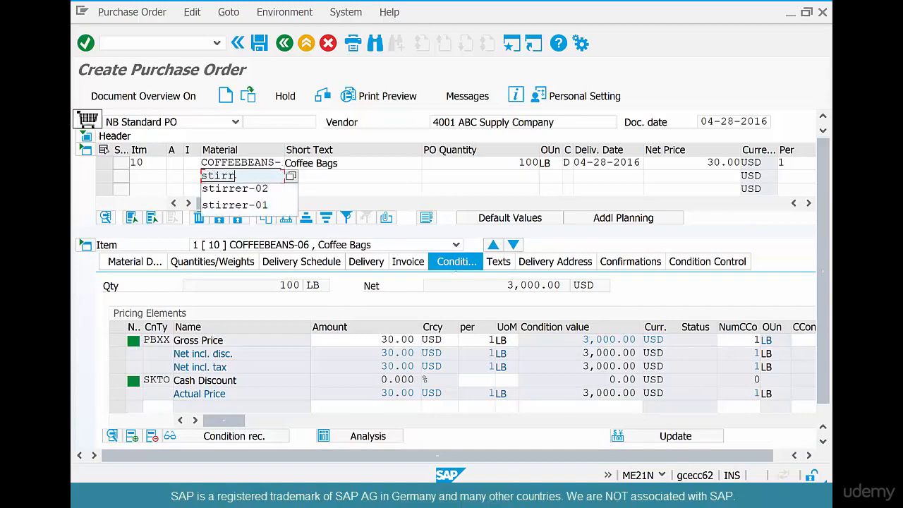
text(ers-01)
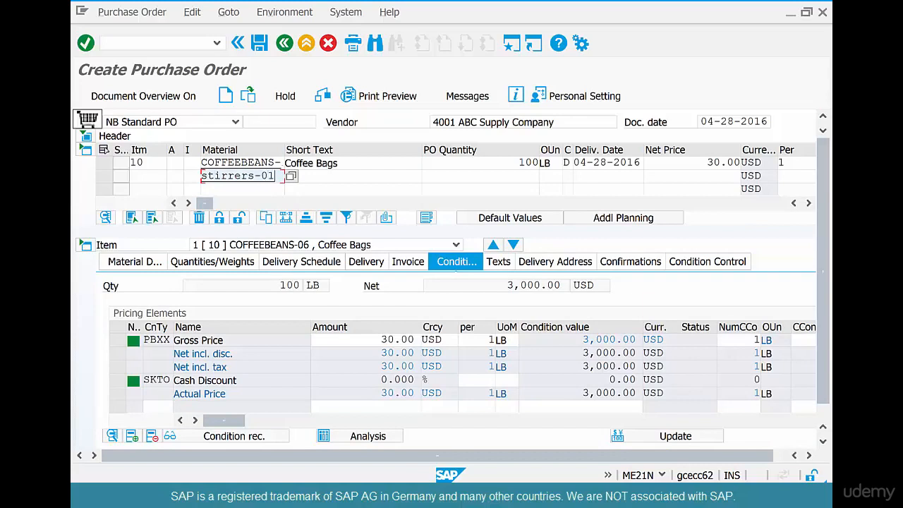
key(Tab)
key(Tab)
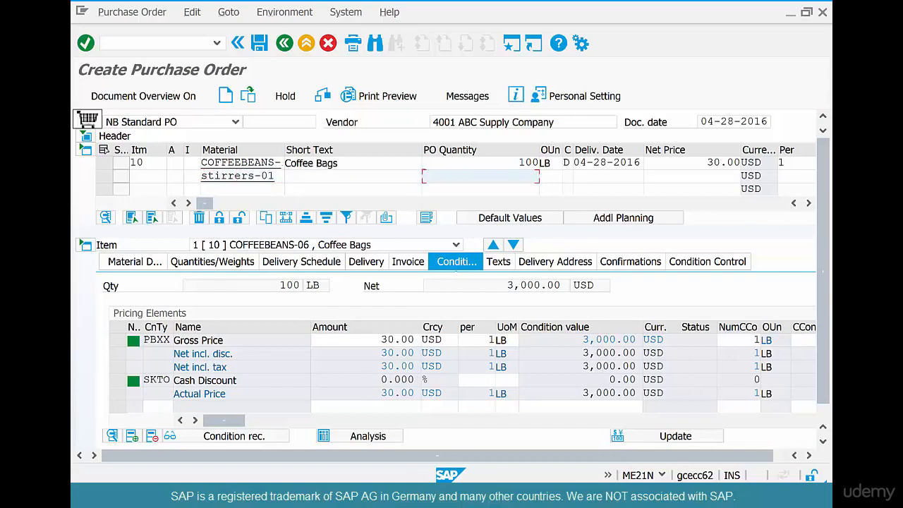
text(1000)
key(Return)
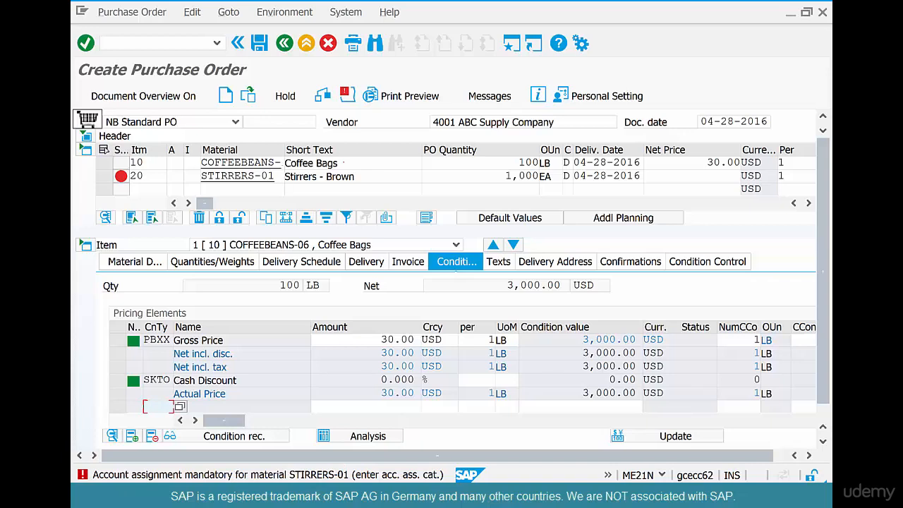
drag(343, 163, 289, 163)
drag(366, 177, 284, 176)
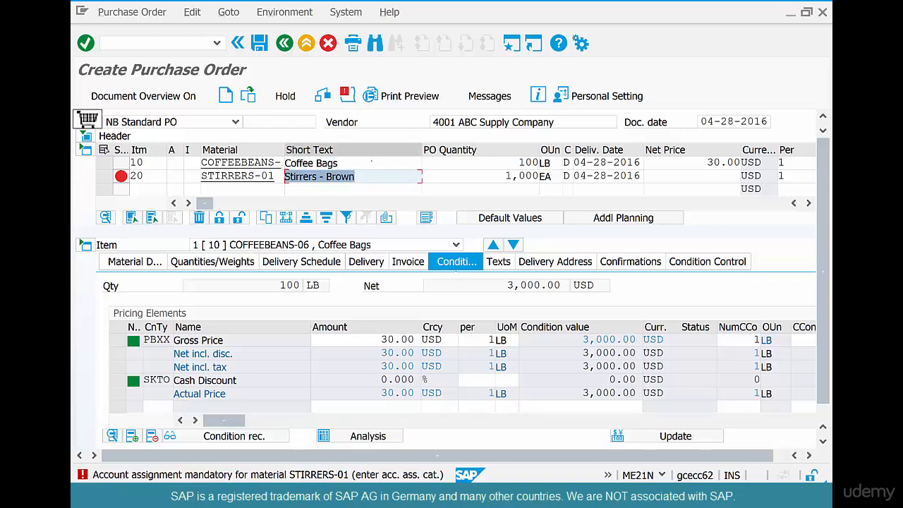
drag(340, 163, 284, 163)
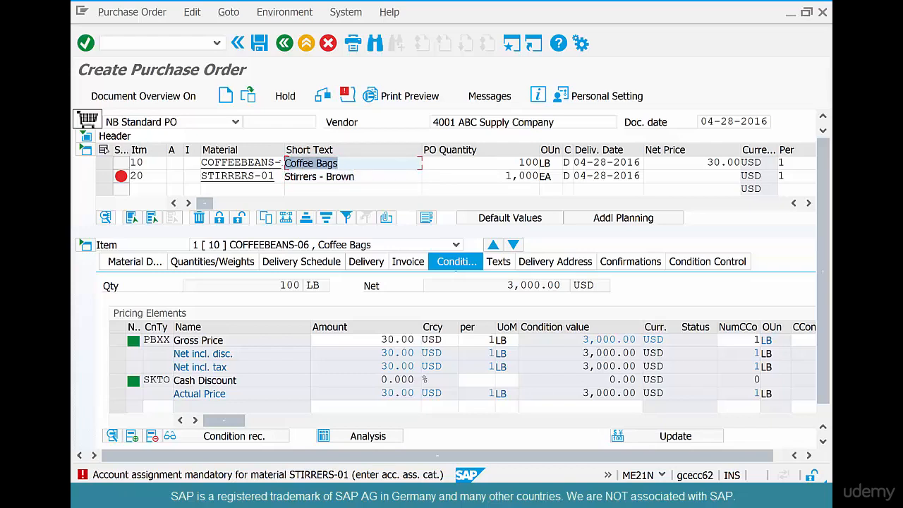
drag(359, 177, 284, 177)
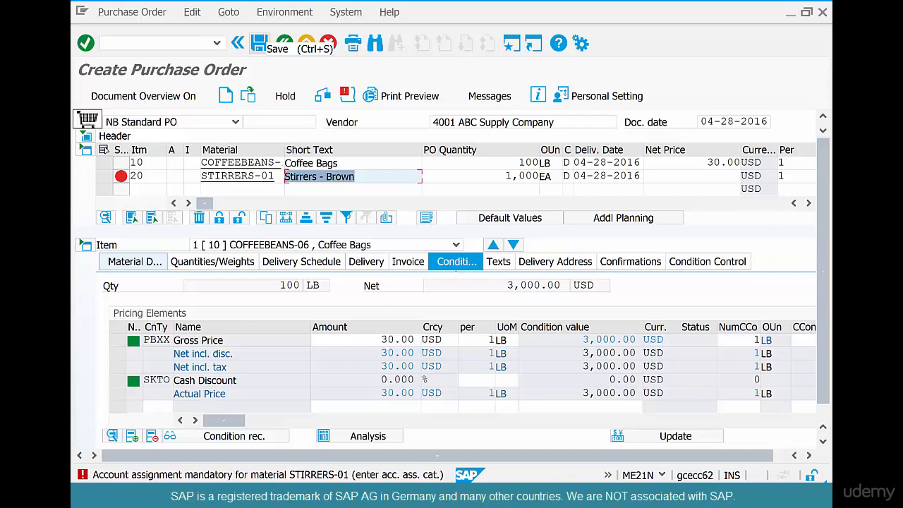
- Set the account assignment category of the stirrers item to K
click(191, 175)
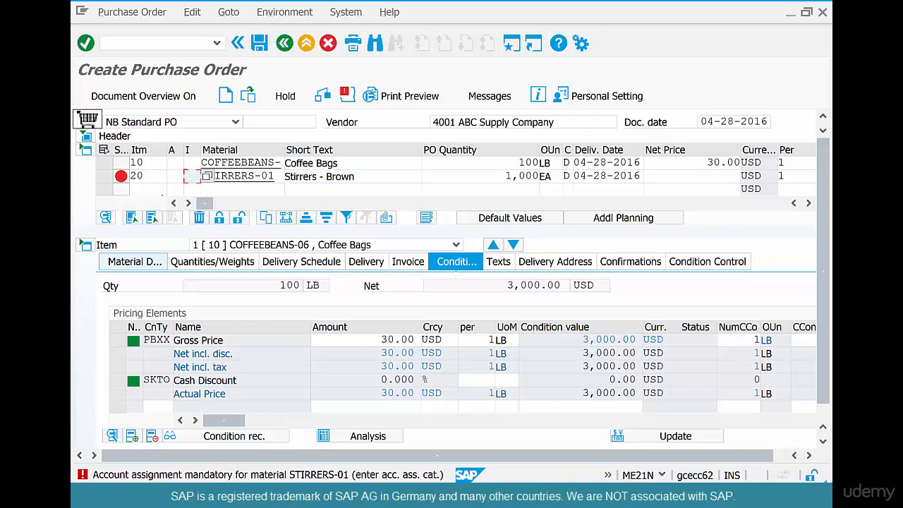
click(175, 176)
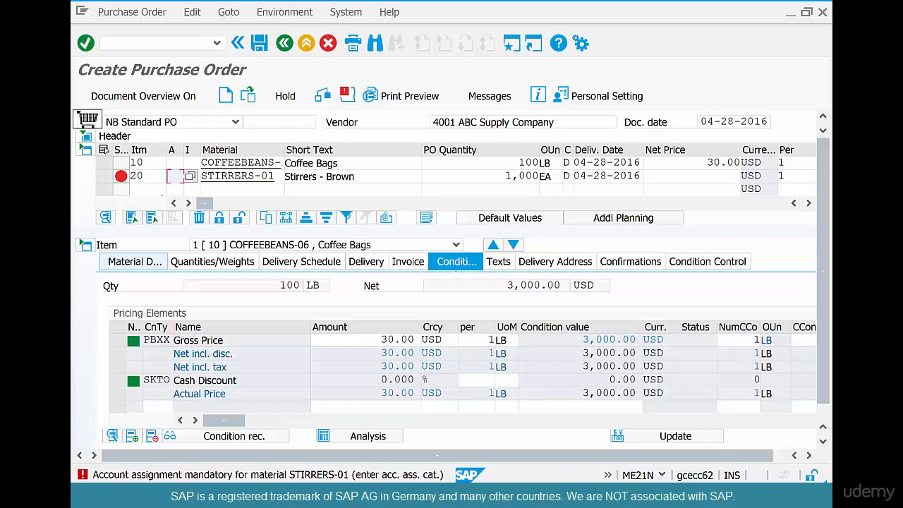
text(K)
key(Return)
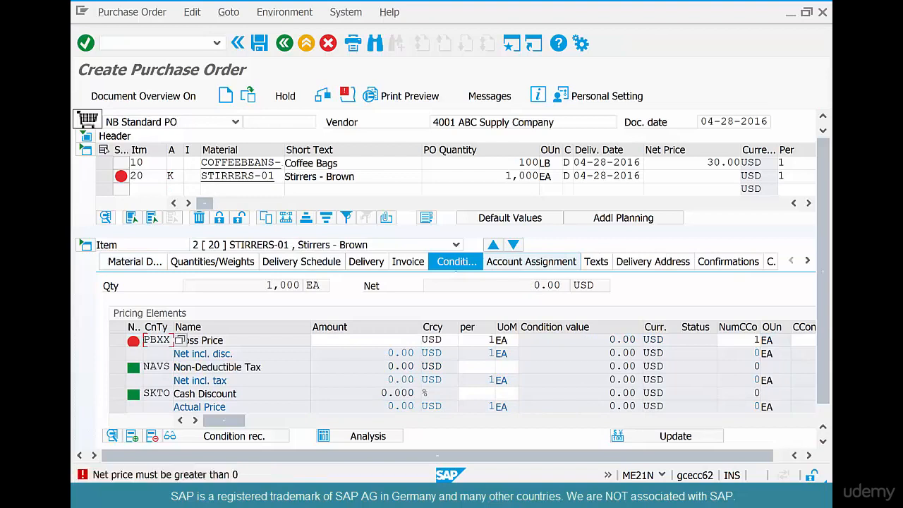
- Set the gross price of the stirrers item to 10 USD
click(389, 341)
text(10)
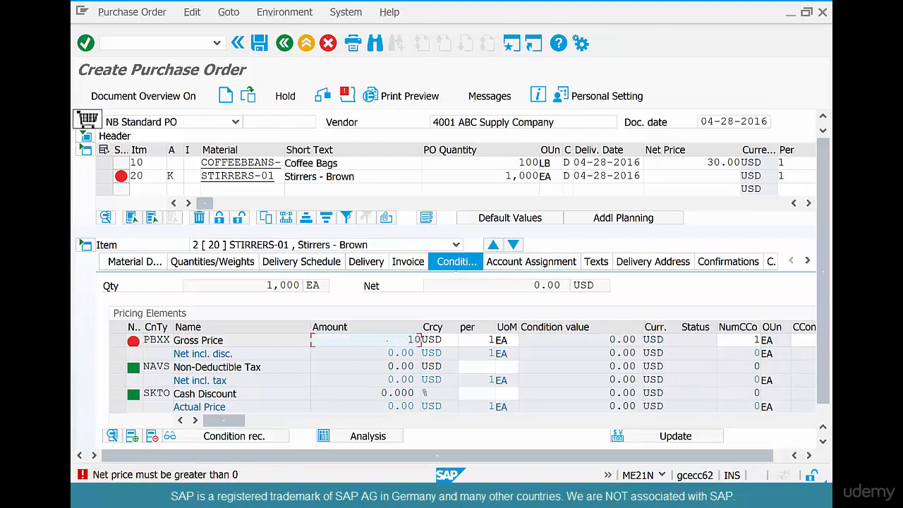
key(Return)
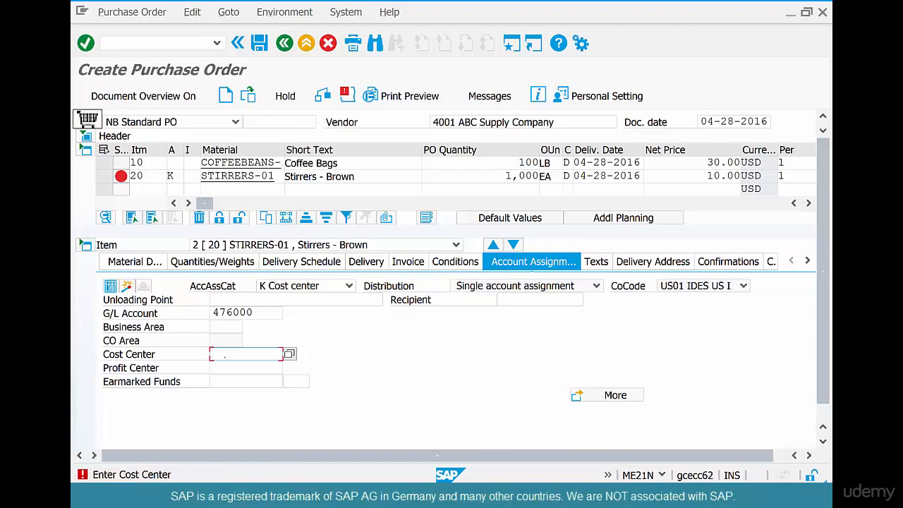
- Review the available account assignment categories for the stirrers item, including Cost center, and leave the list without choosing one
click(177, 177)
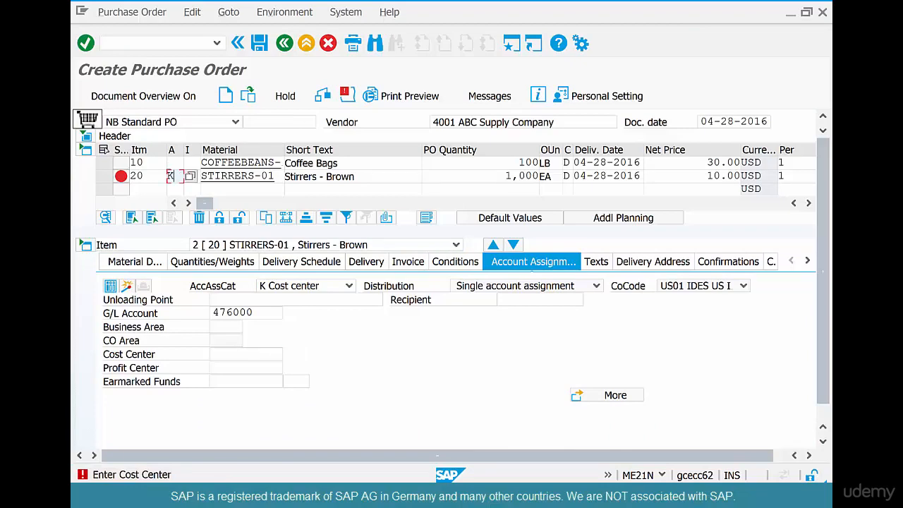
click(189, 175)
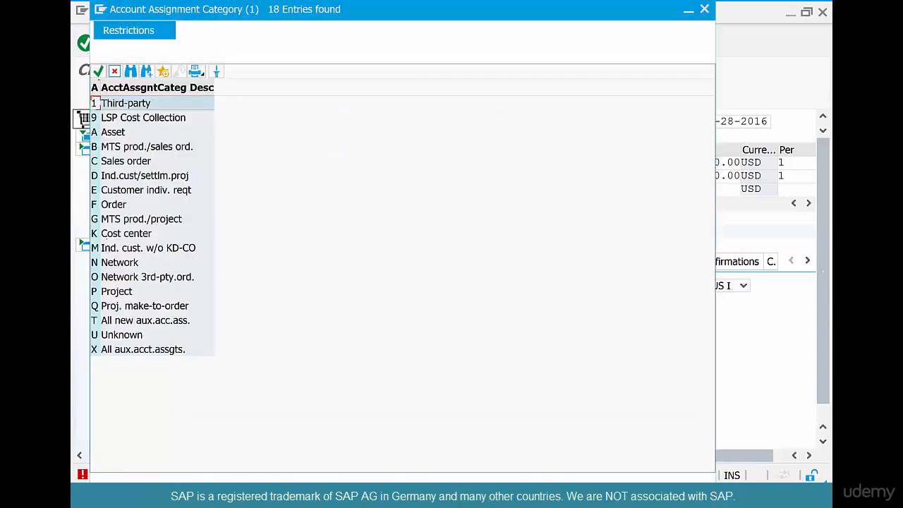
click(134, 233)
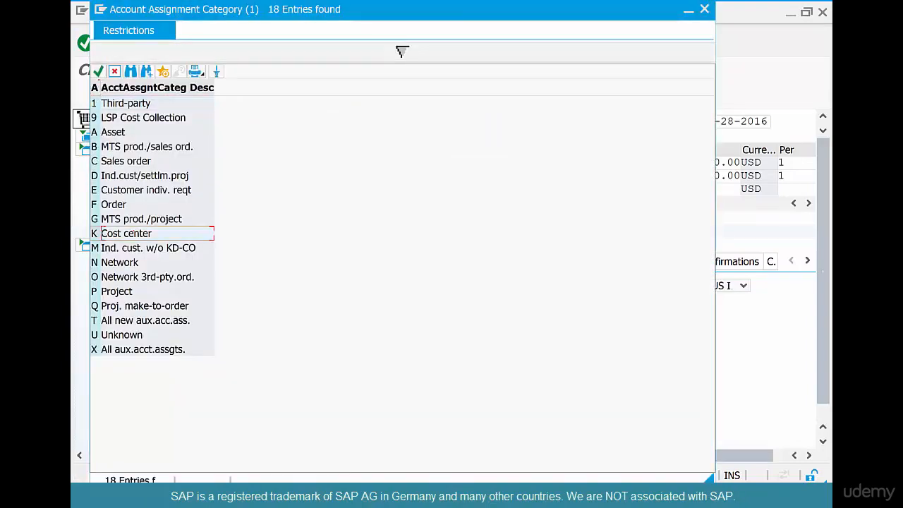
click(114, 71)
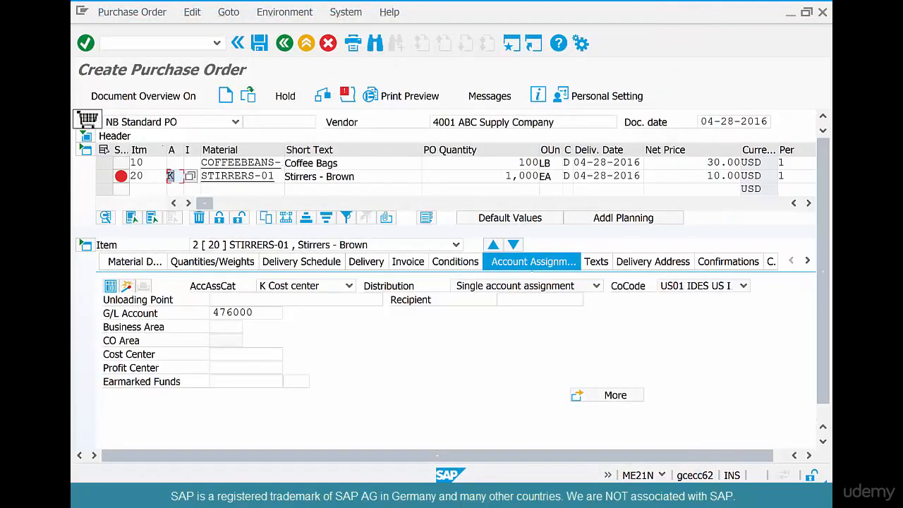
click(244, 163)
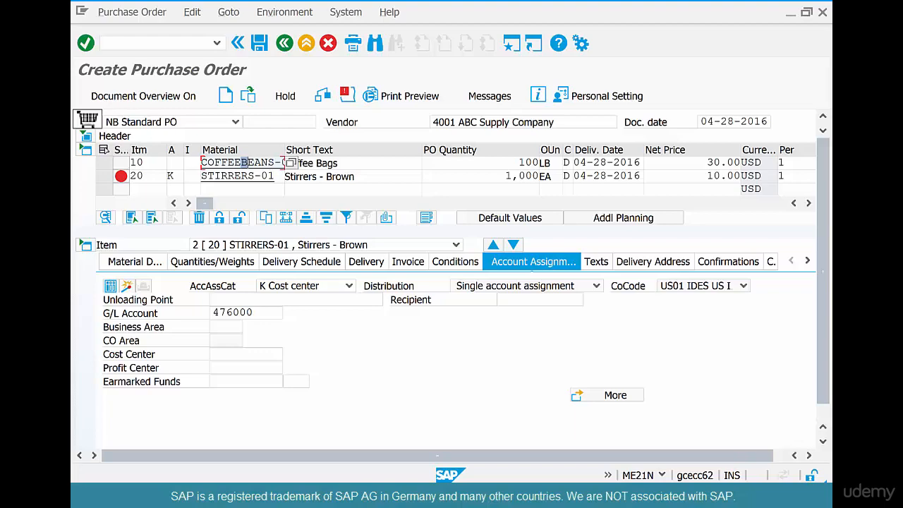
key(alt+Tab)
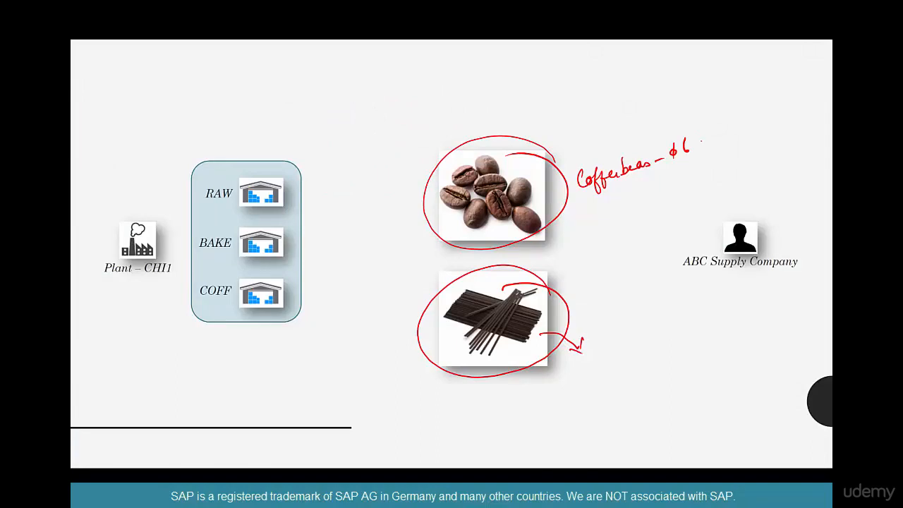
drag(698, 144, 731, 131)
mouse_move(744, 118)
mouse_down()
mouse_move(745, 128)
mouse_move(758, 124)
mouse_move(765, 110)
mouse_move(774, 124)
mouse_up()
mouse_move(594, 354)
mouse_down()
mouse_move(597, 337)
mouse_move(608, 337)
mouse_move(644, 353)
mouse_up()
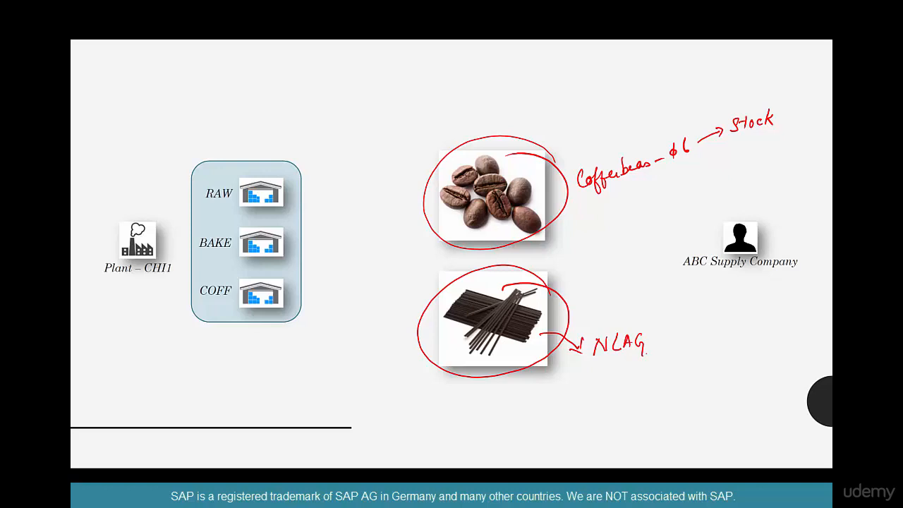
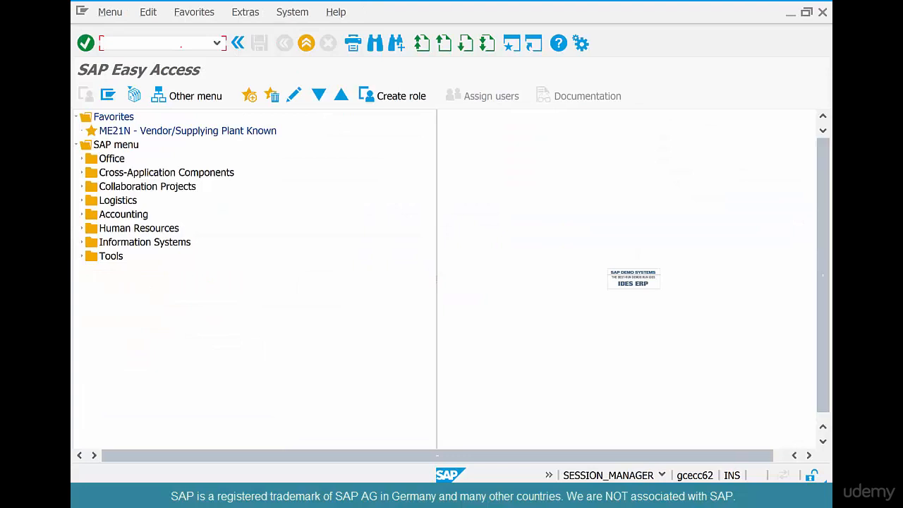
- Start cost center creation with transaction KS01 and set the controlling area to 2000
text(01)
key(Return)
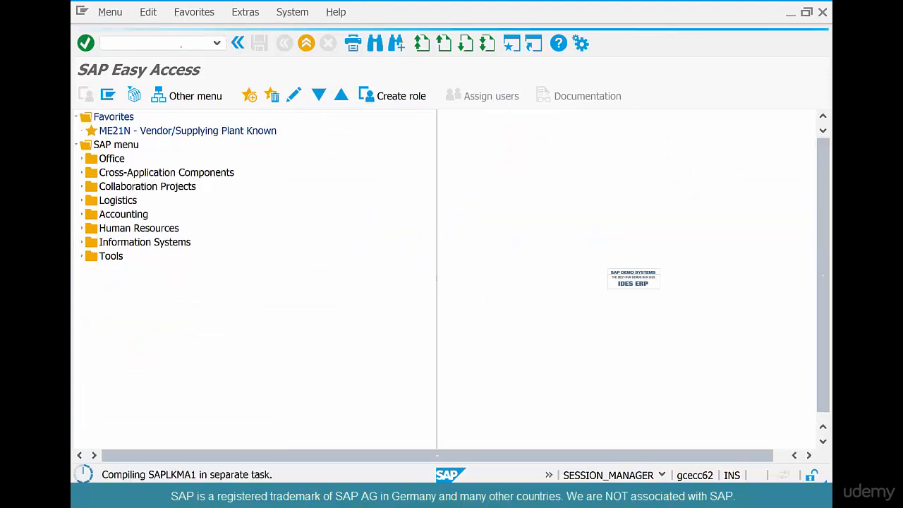
text(2000)
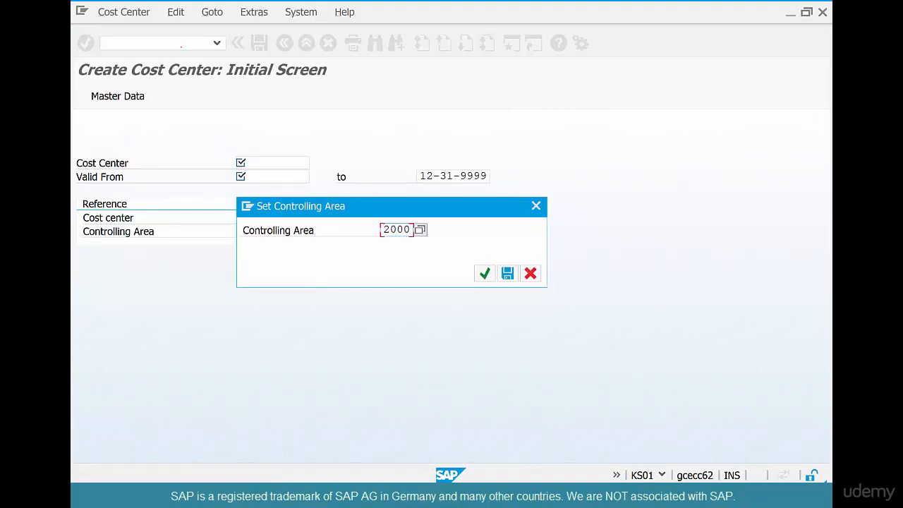
key(Return)
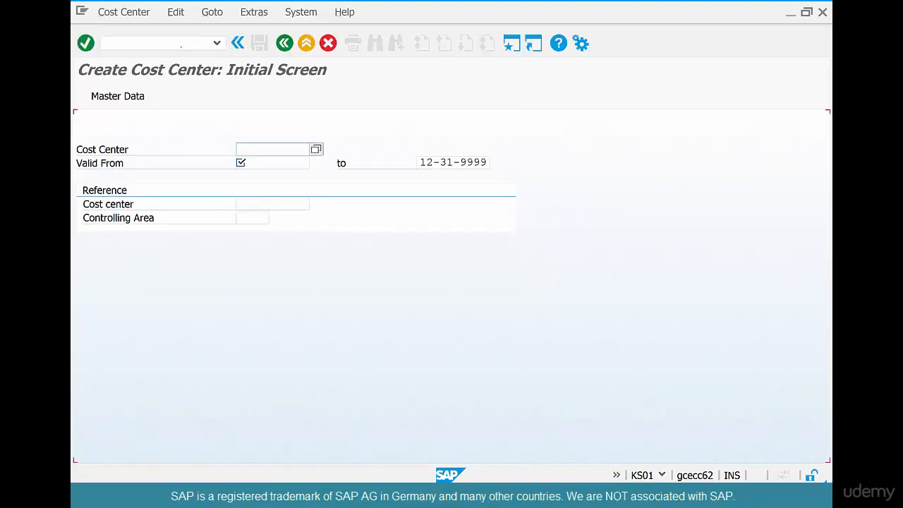
- Start cost center HR-01 with a valid-from date of 04-28-2016 and proceed to its basic data
text(hr-01)
key(Tab)
key(Return)
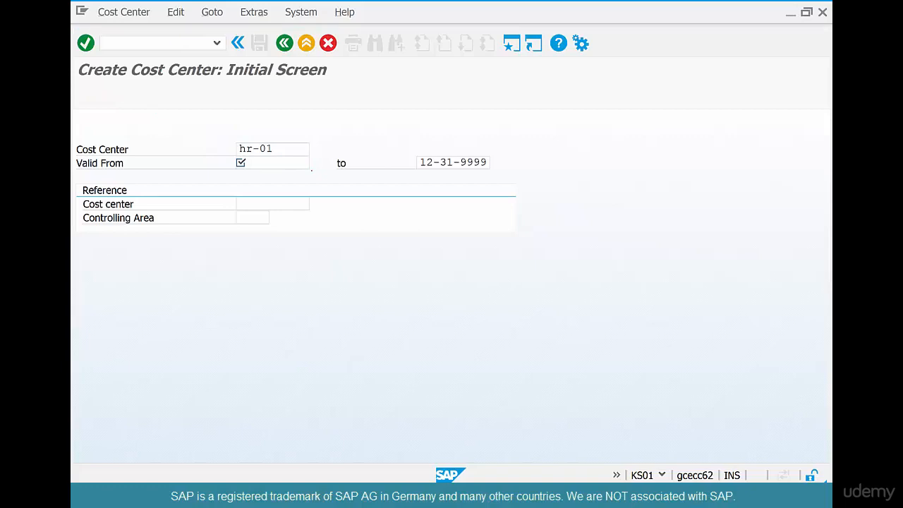
key(Return)
- Name the cost center HR Dept and enter the name of the person responsible
text(HR )
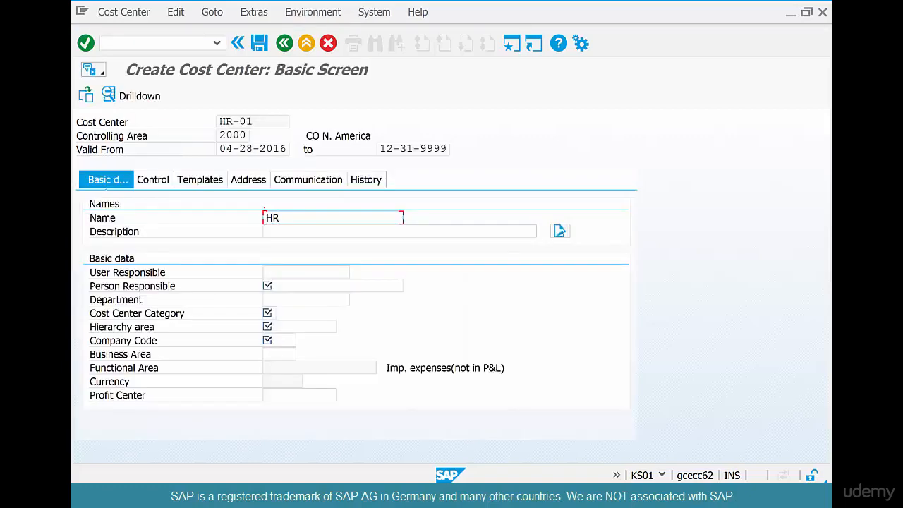
text(Dept)
key(Tab)
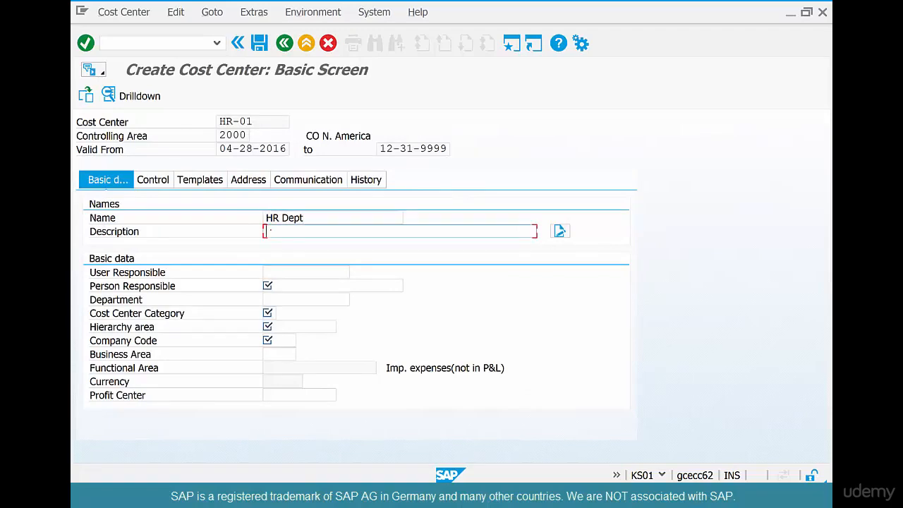
click(281, 285)
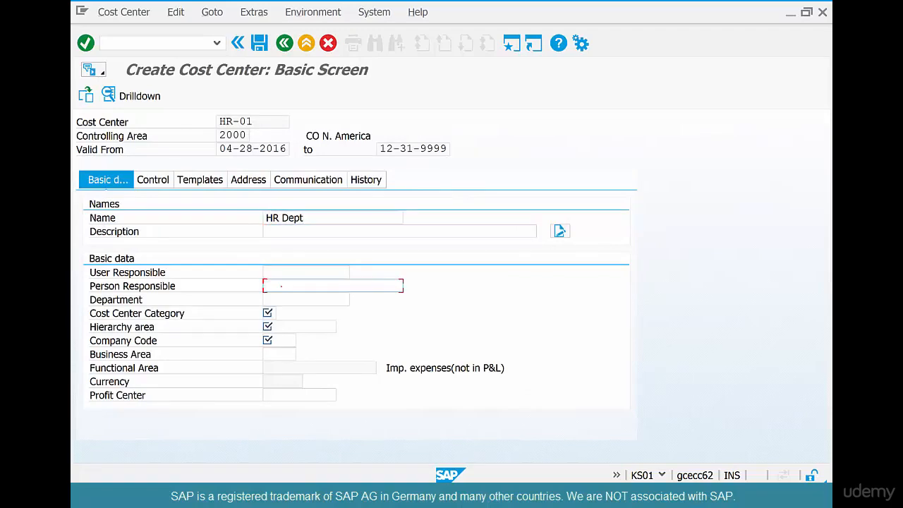
text(siva)
- Assign cost center category 4 (Administration) and hierarchy area H3200 to the HR Dept cost center
click(268, 313)
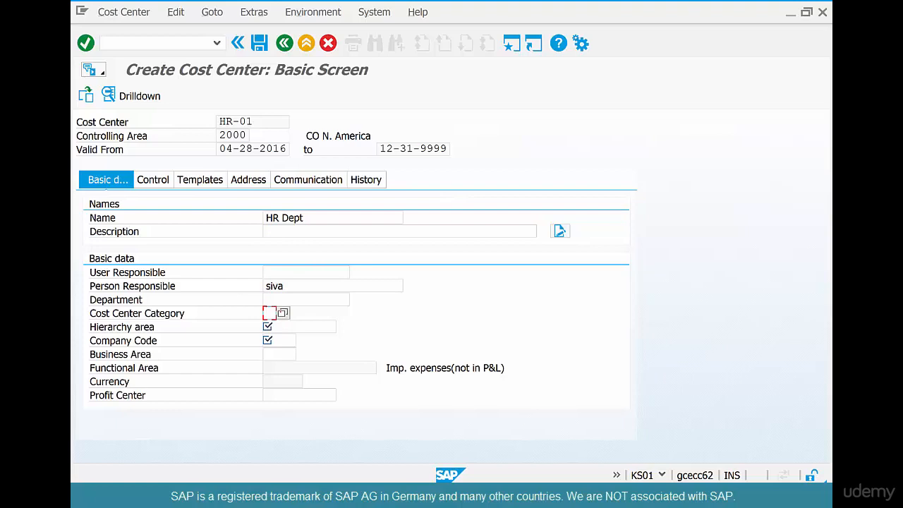
click(282, 312)
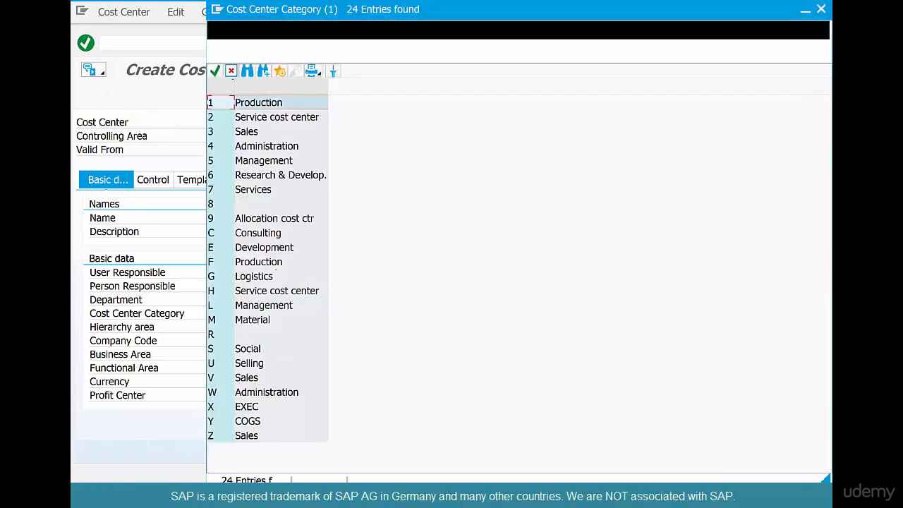
double_click(276, 147)
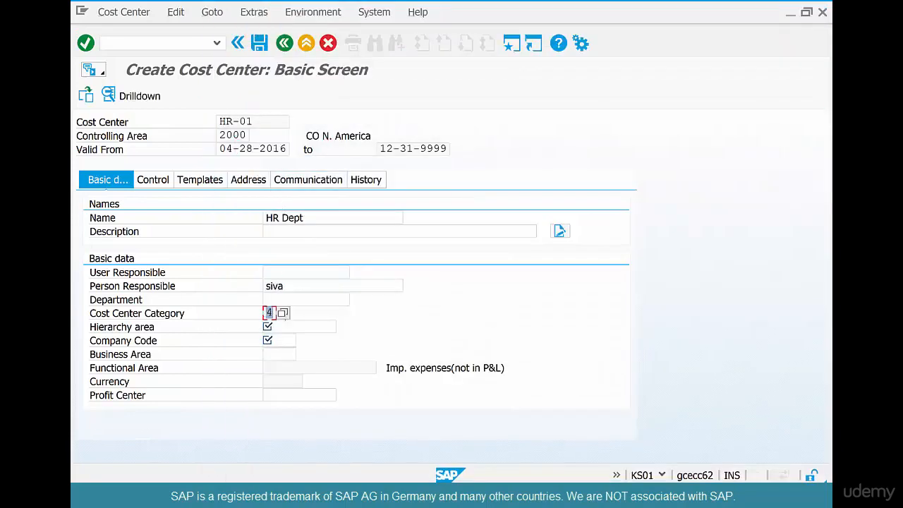
click(290, 327)
click(343, 326)
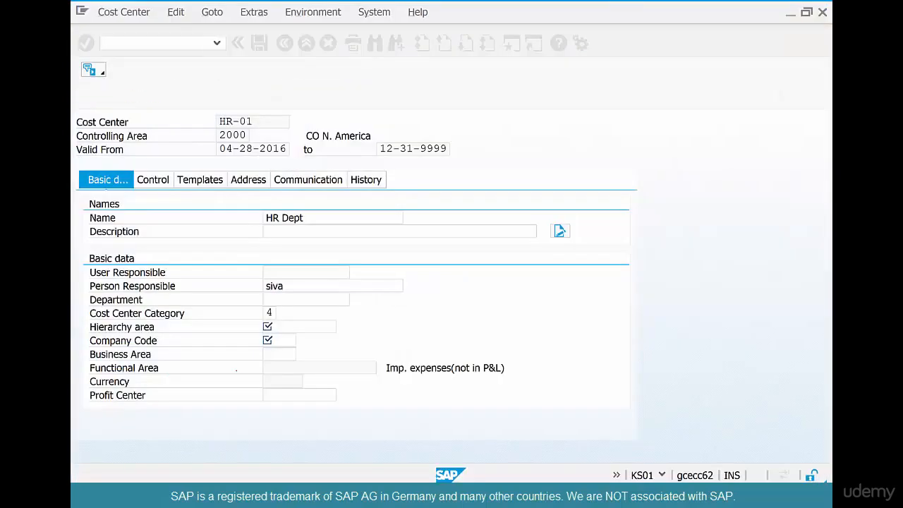
- Set the company code of the HR Dept cost center to US01 and try to save it
click(267, 340)
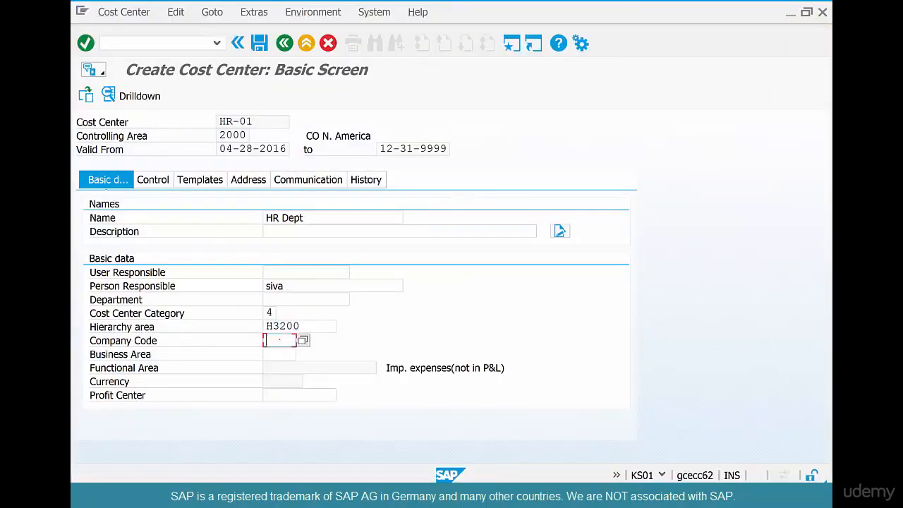
text(us01)
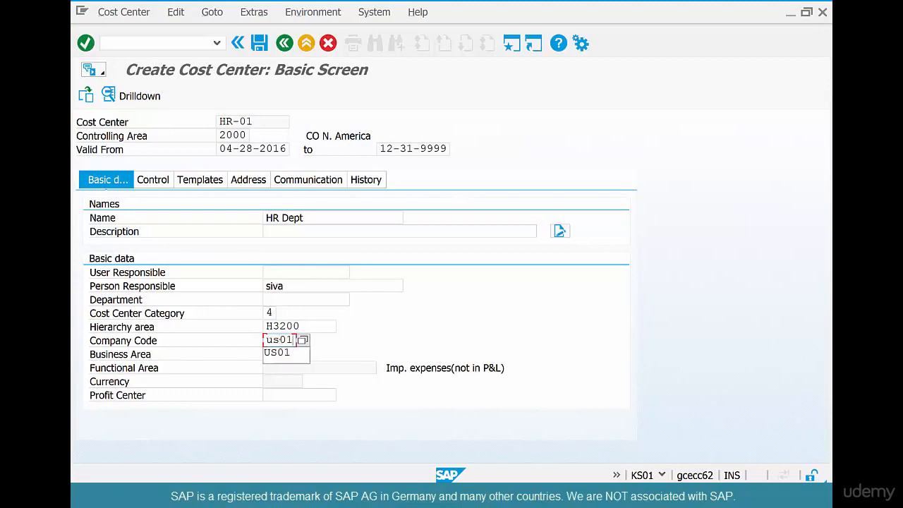
click(278, 353)
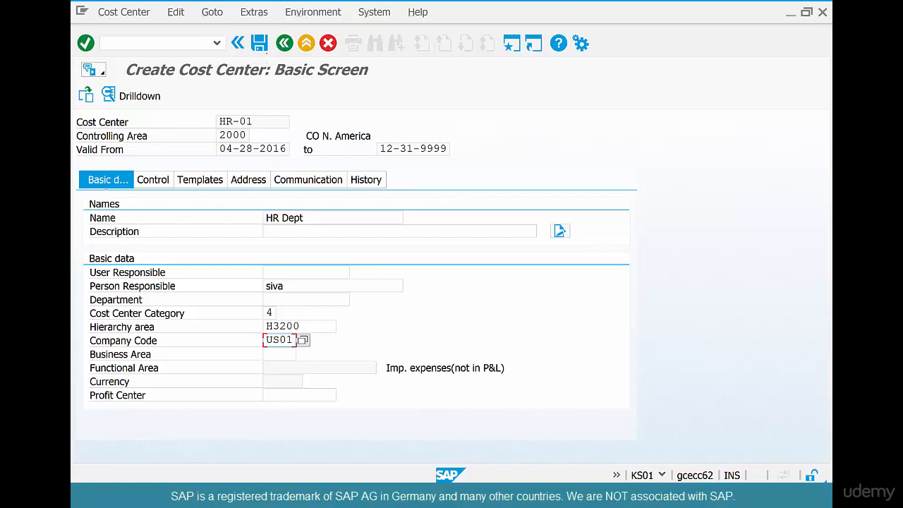
click(260, 45)
- Open the controlling area assignment activity under Enterprise Structure, Assignment, Controlling in the SPRO implementation guide and select area 2000, CO N. America
click(150, 42)
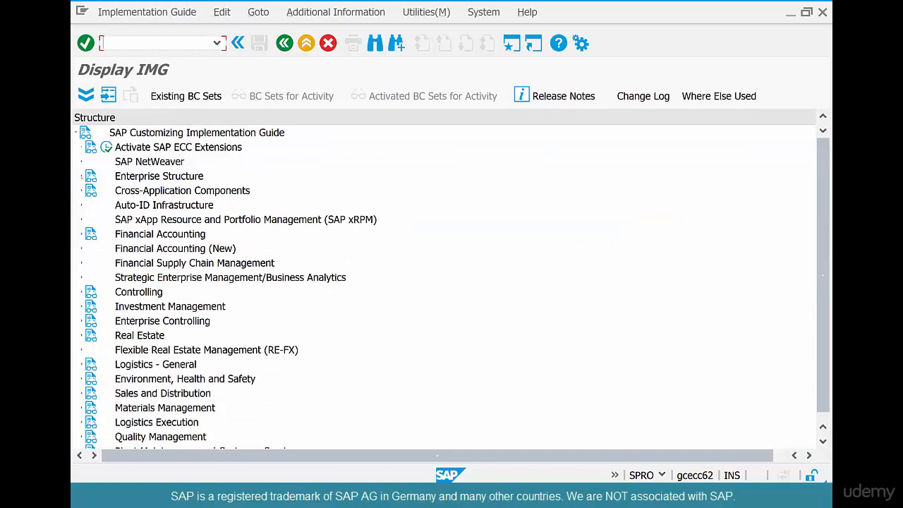
click(82, 176)
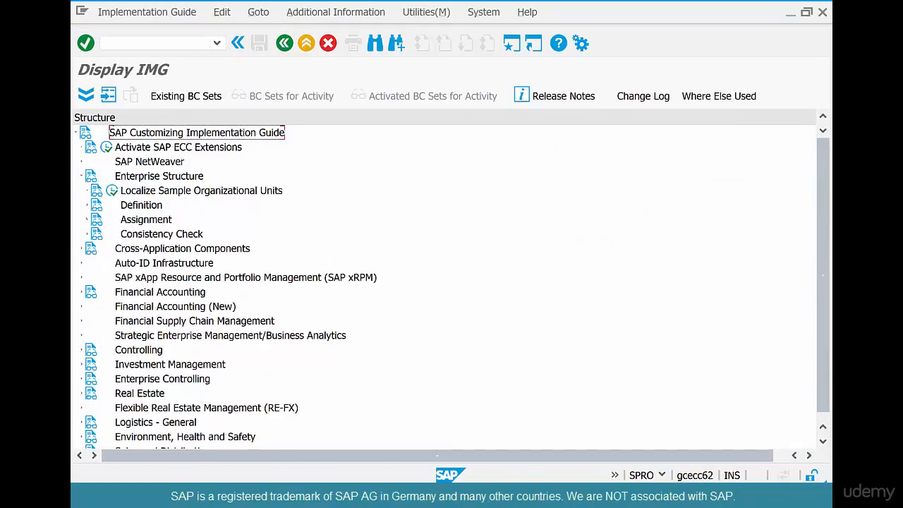
click(87, 219)
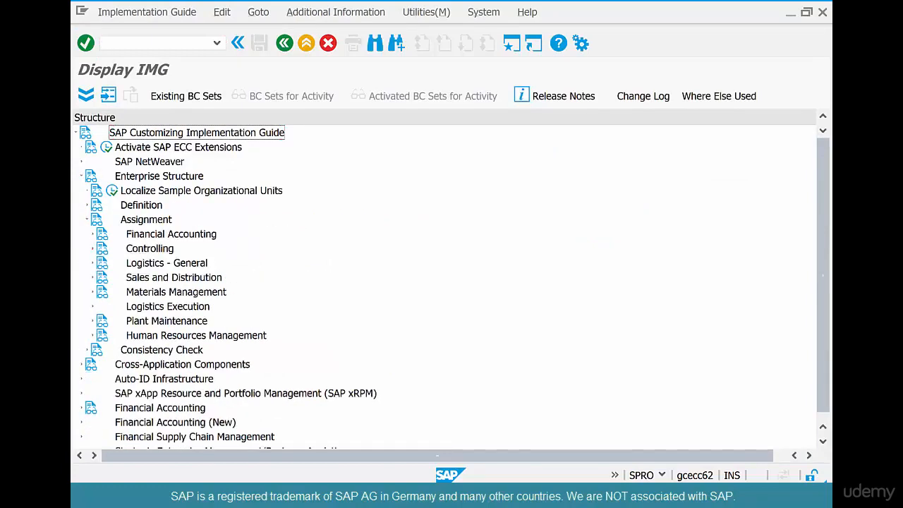
click(92, 249)
click(233, 262)
click(122, 262)
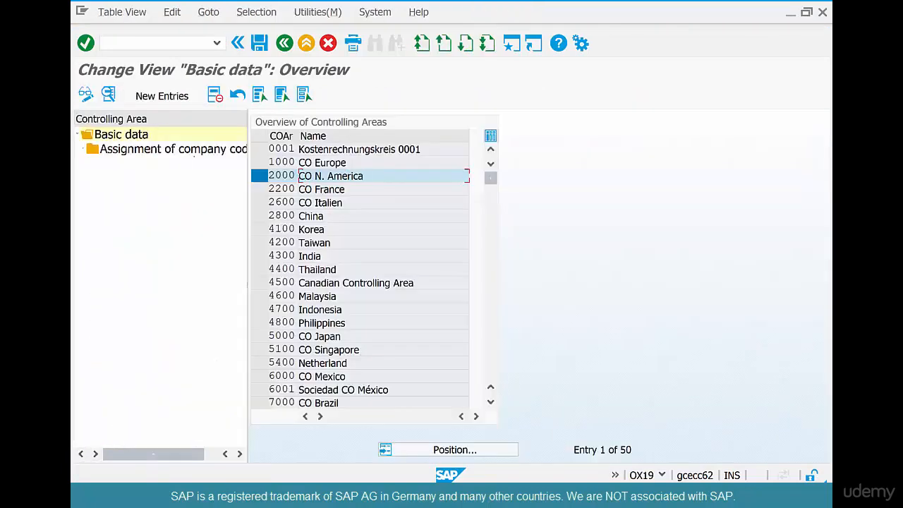
- Assign company code US01 to controlling area 2000 and save it with the proposed customizing request
double_click(189, 149)
click(178, 96)
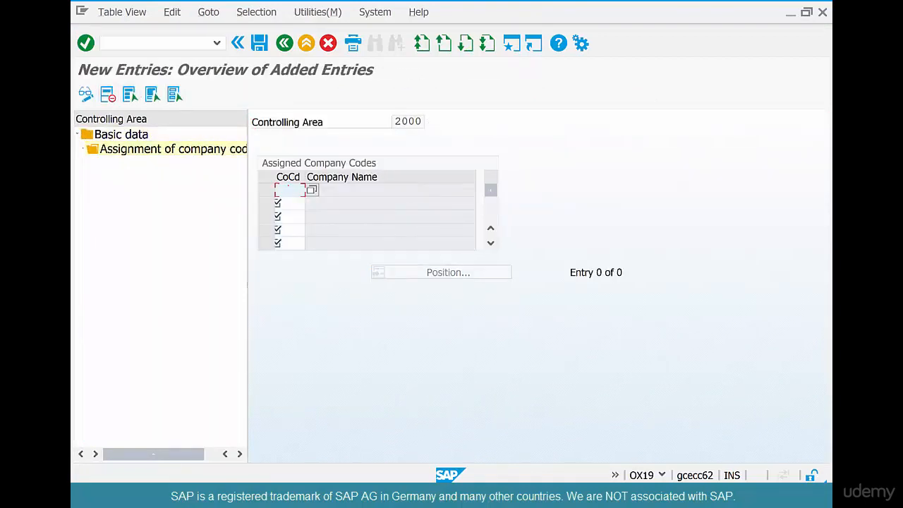
text(us01)
key(Return)
key(ctrl+s)
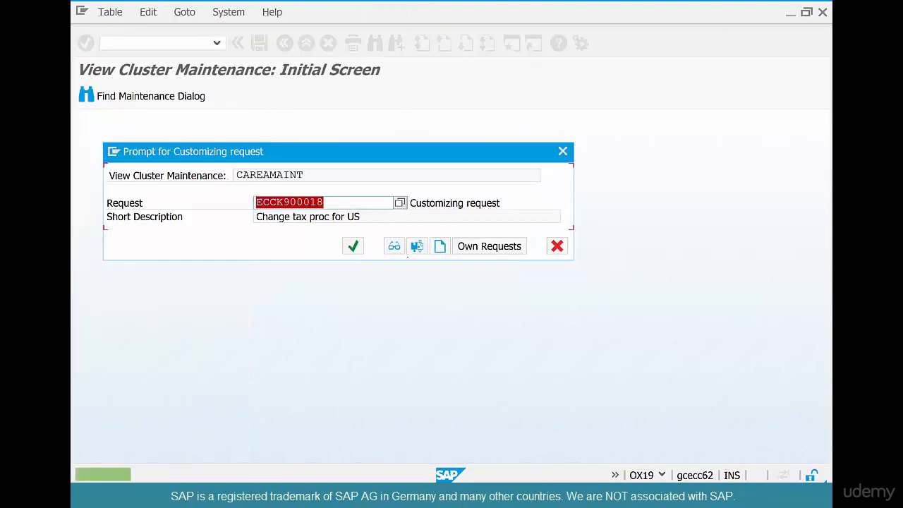
key(Return)
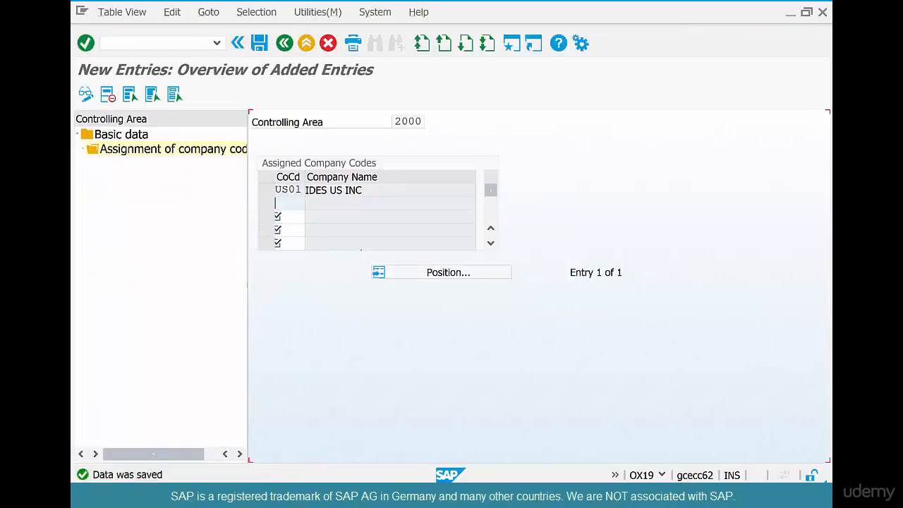
- Leave the open cost center entry without saving and restart transaction KS01 to create cost center HR-01
key(alt+Tab)
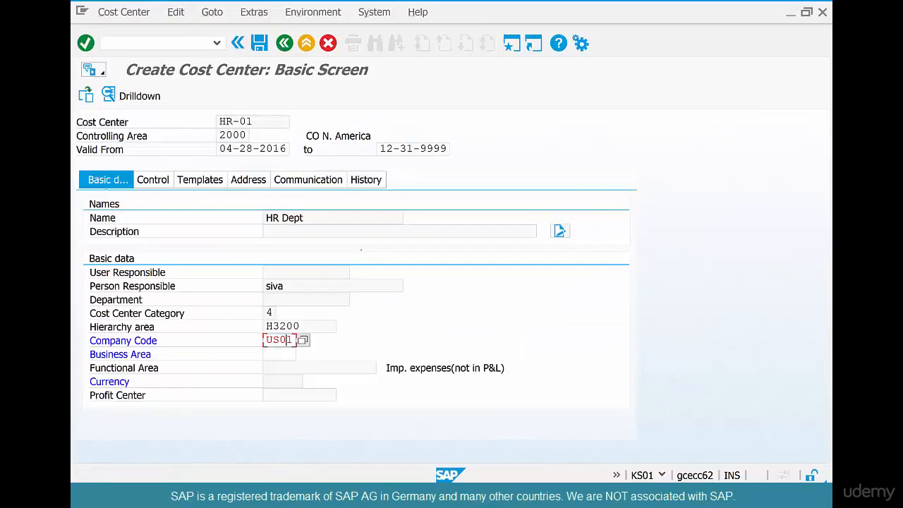
key(Return)
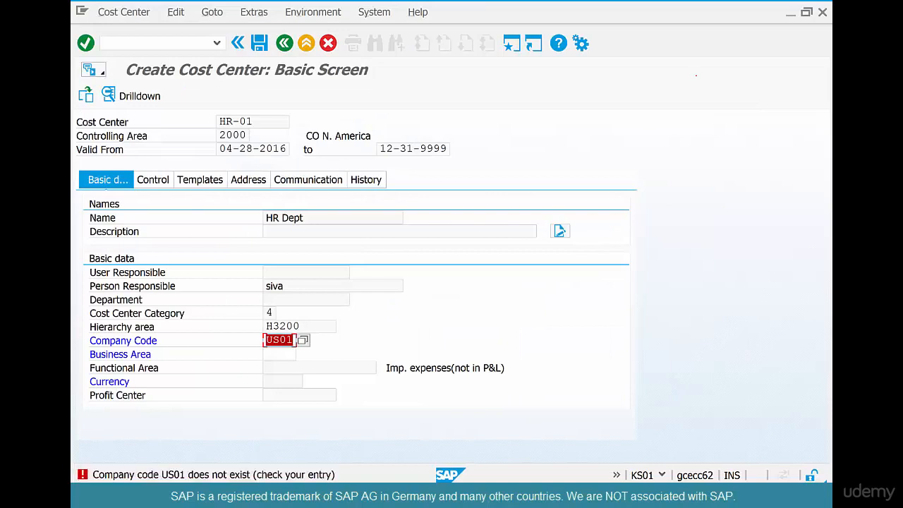
key(F3)
key(Return)
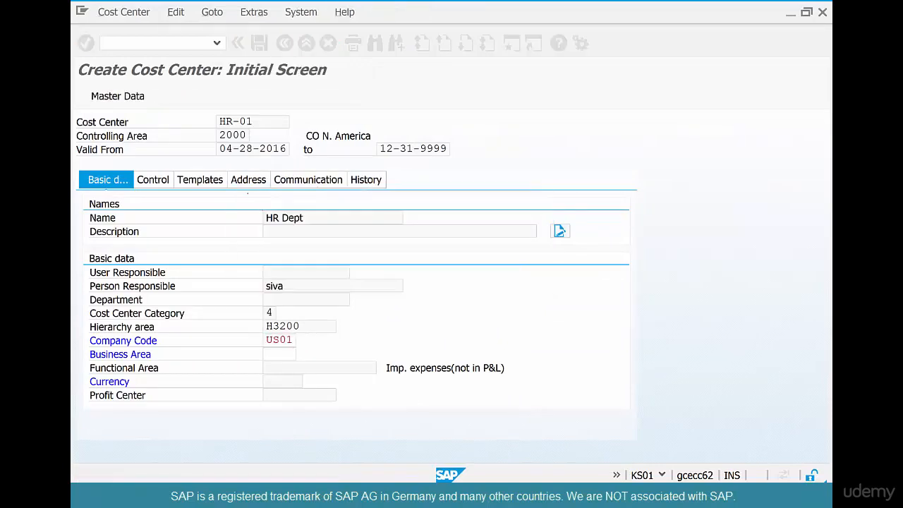
key(F3)
text(ks01)
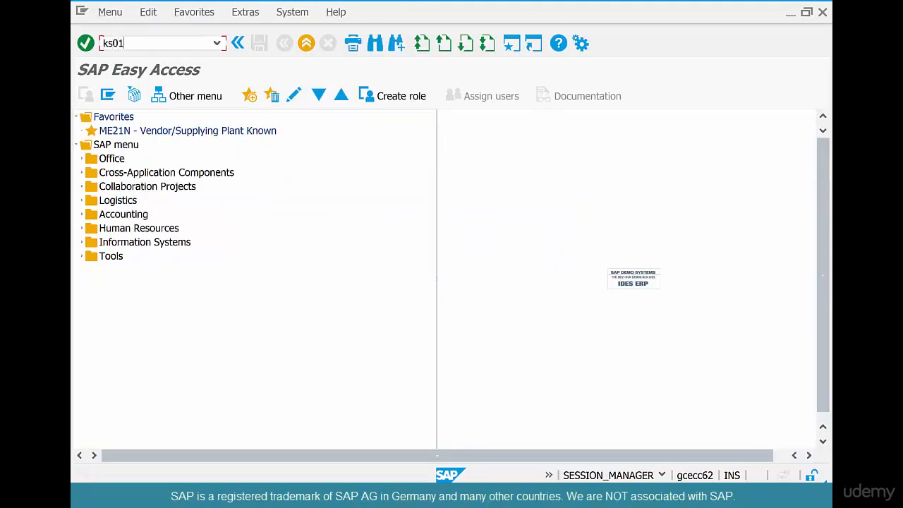
key(Return)
key(Return)
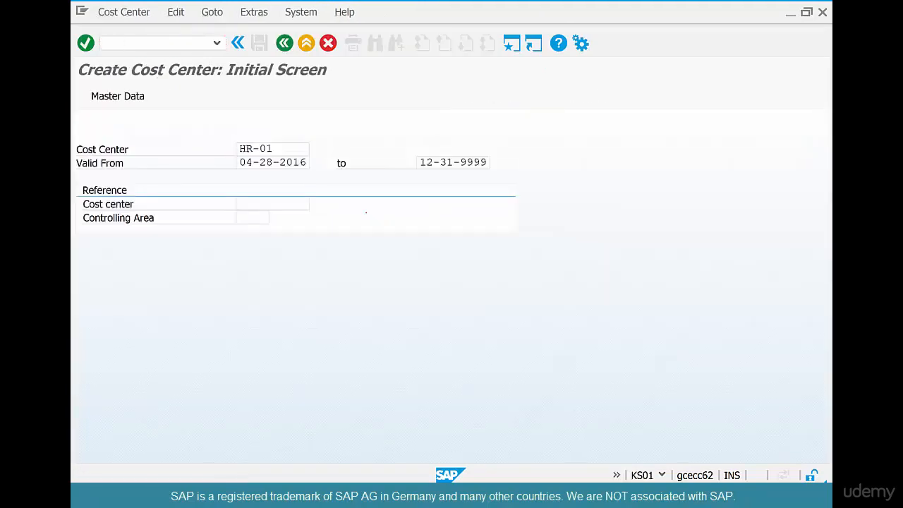
- Name the cost center HR Dept and enter the person responsible, cost center category 4 and hierarchy area H3200
key(Down)
key(Down)
key(Return)
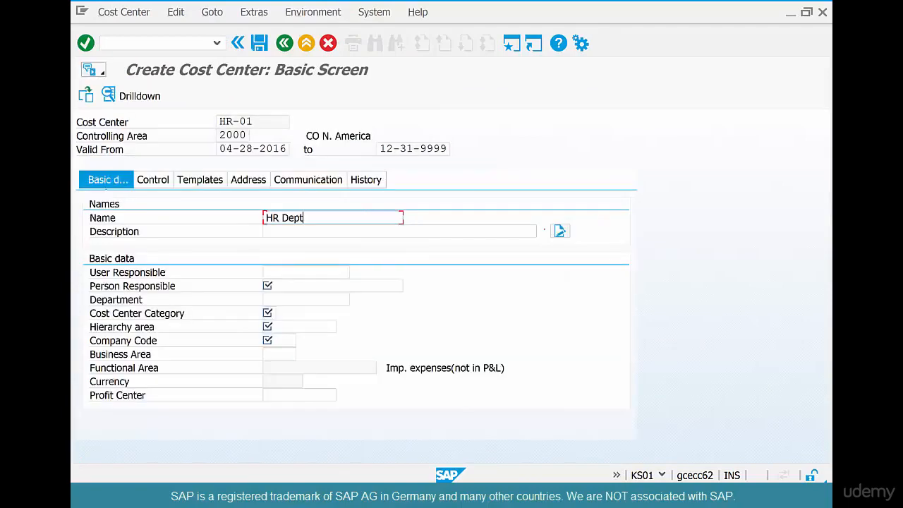
click(328, 283)
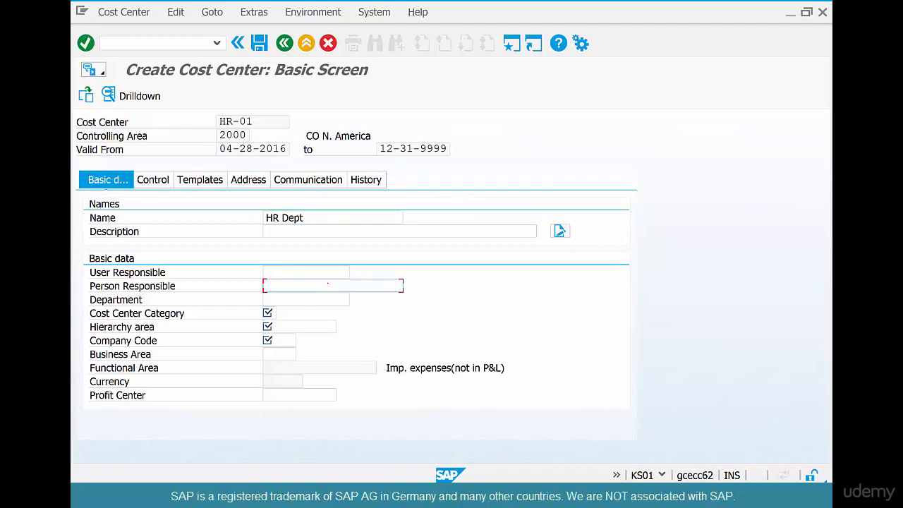
text(siva)
click(268, 313)
text(4)
key(Tab)
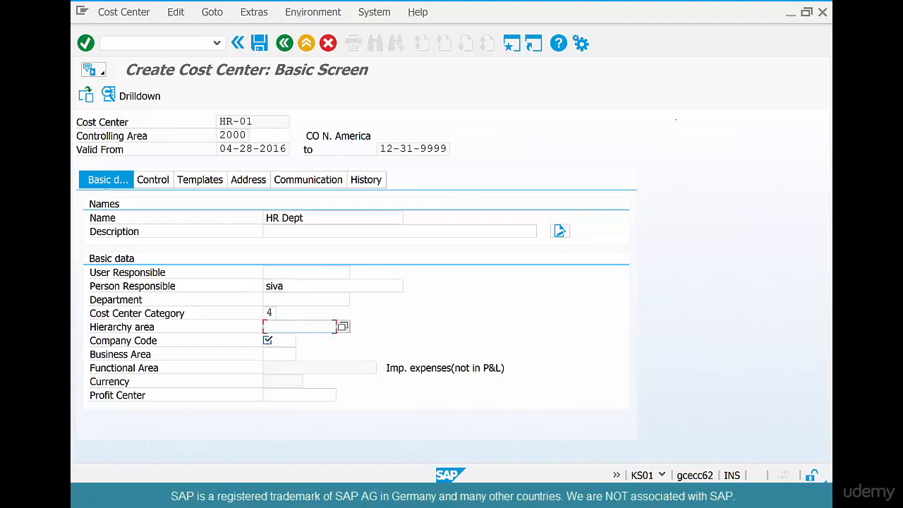
text(H3200)
key(Tab)
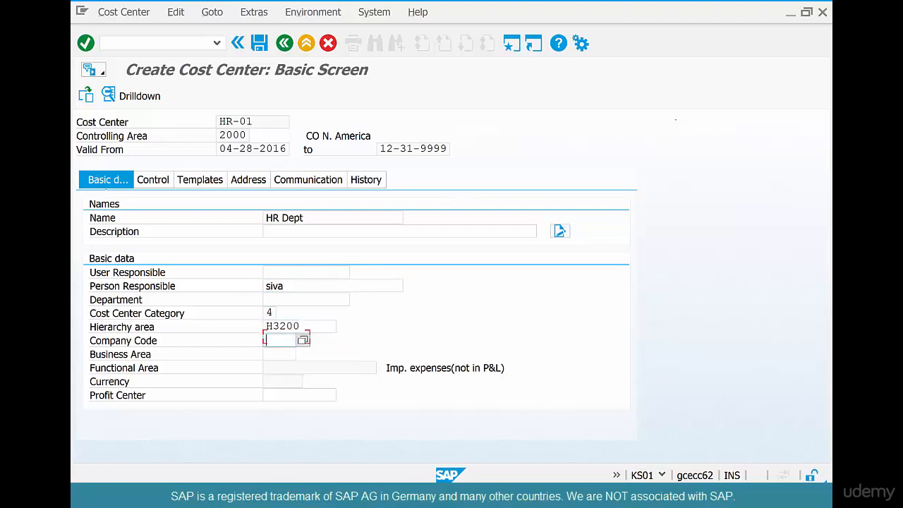
- Assign company code US01 and business area 9000 to cost center HR-01, leave the profit center empty and save it
text(US01)
key(Return)
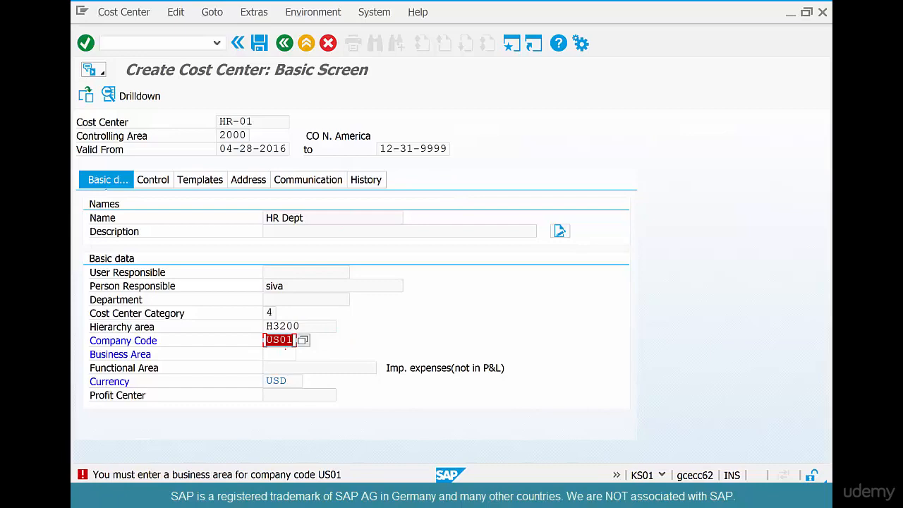
click(284, 353)
click(303, 354)
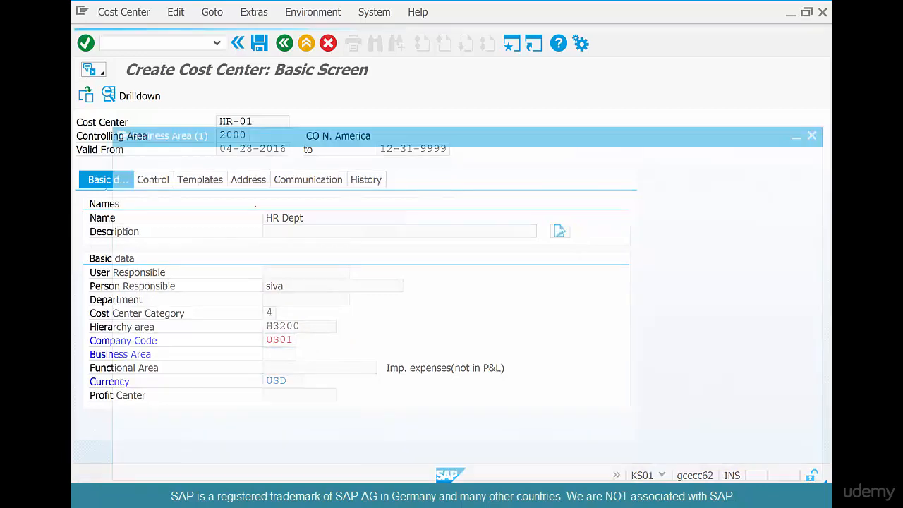
double_click(199, 320)
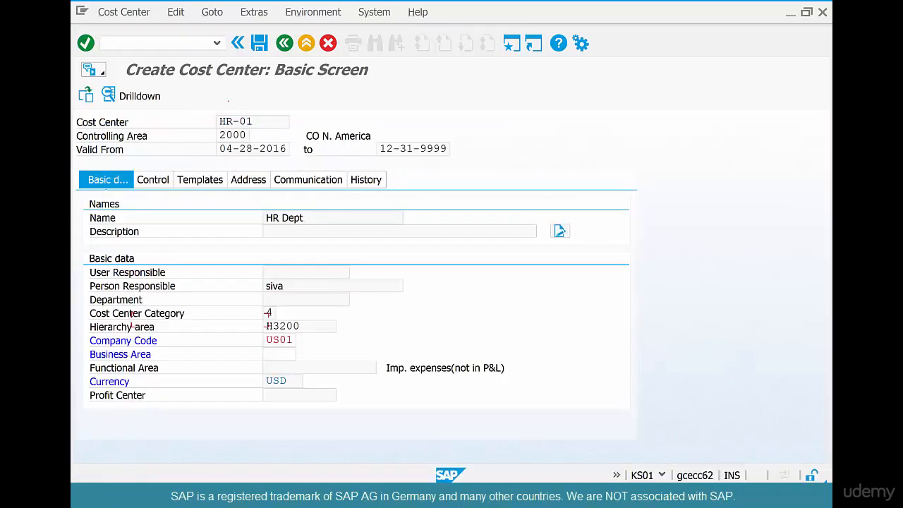
key(Return)
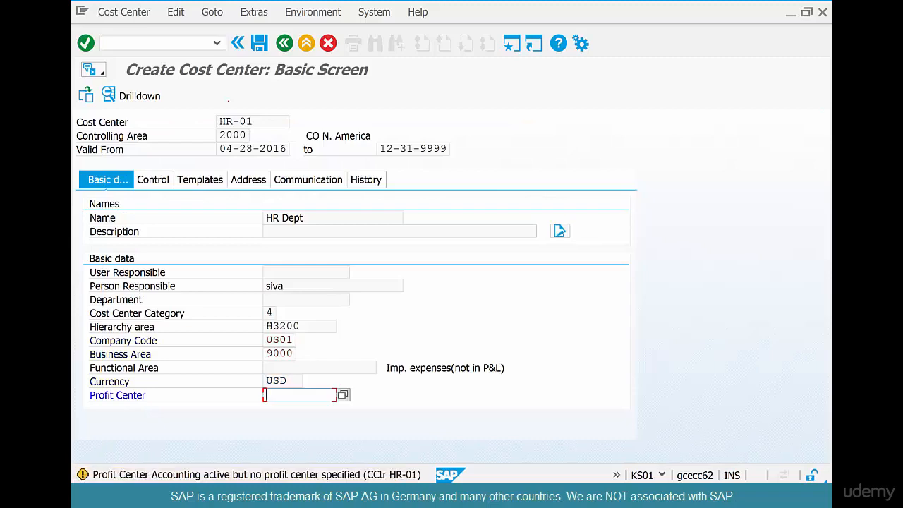
key(Return)
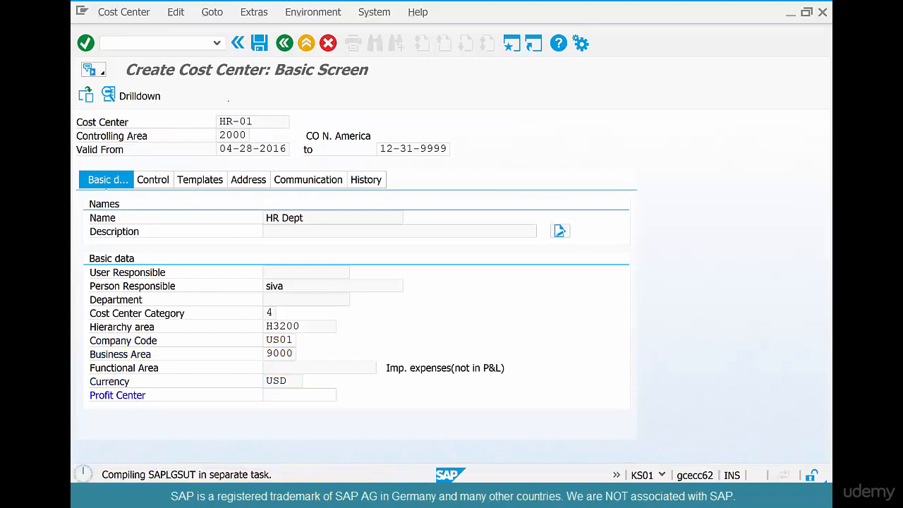
key(ctrl+s)
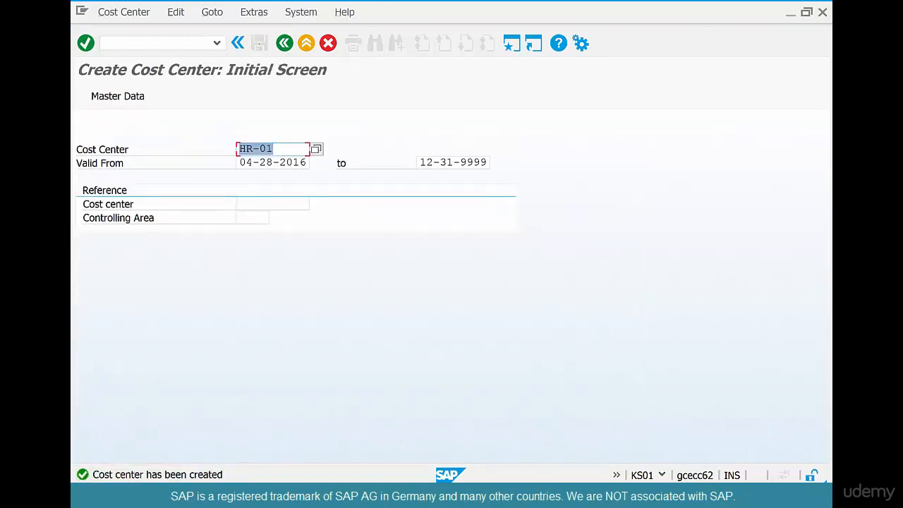
- Leave cost center creation and start a standard purchase order in ME21N for vendor 4001, ABC Supply Company
click(284, 43)
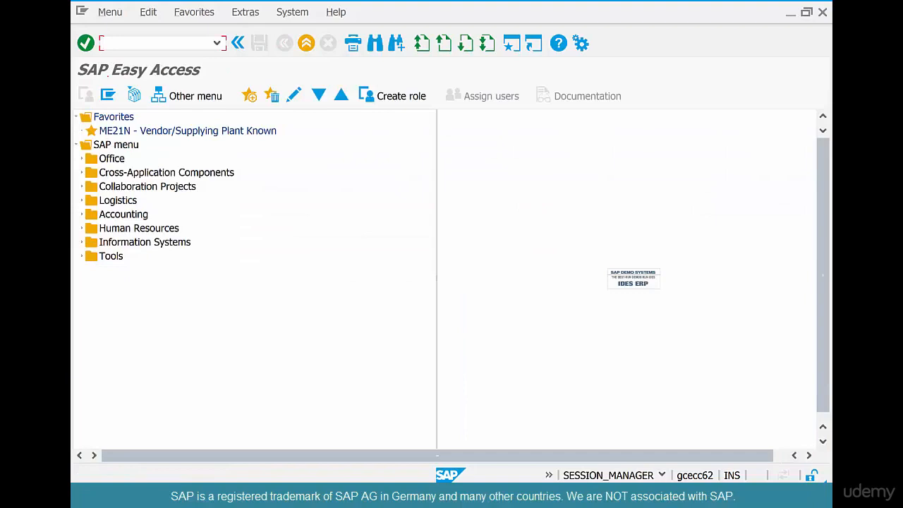
text(me21n)
key(Return)
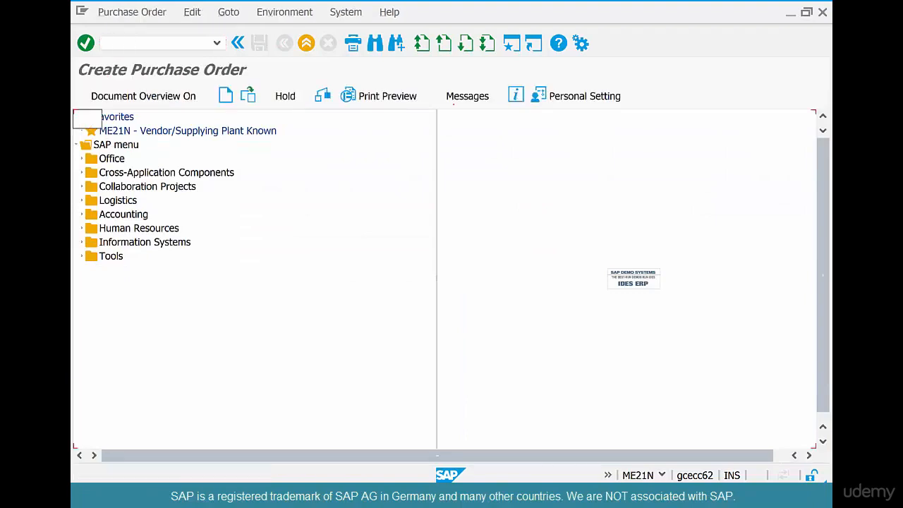
text(4001)
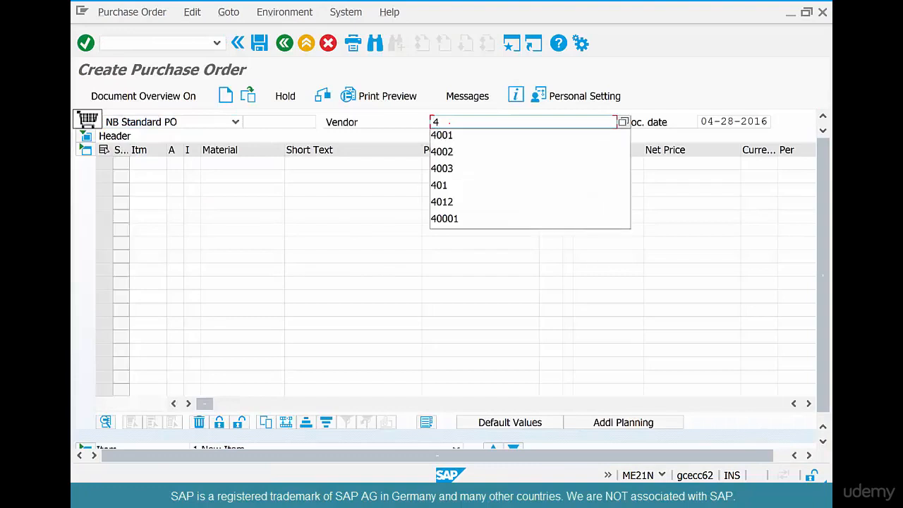
key(Return)
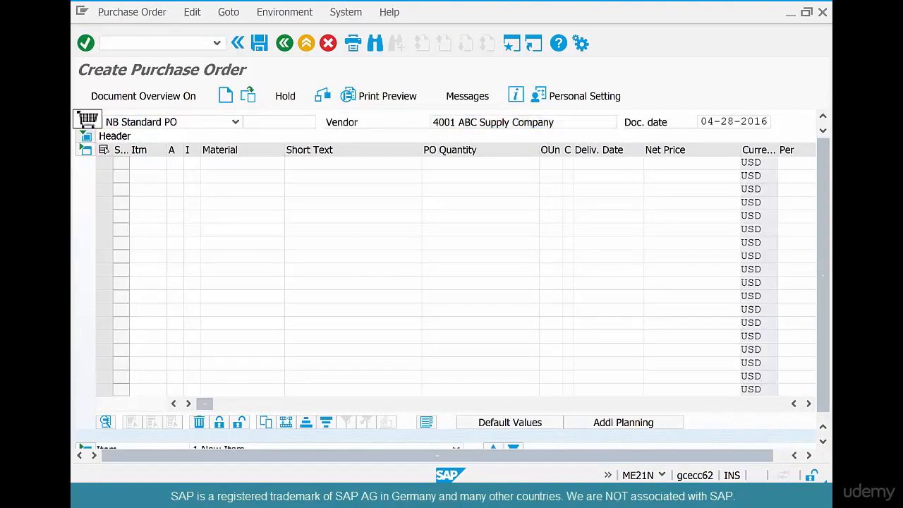
- Add material COFFEEBEANS-06 with quantity 1 as the first item of the purchase order
click(241, 262)
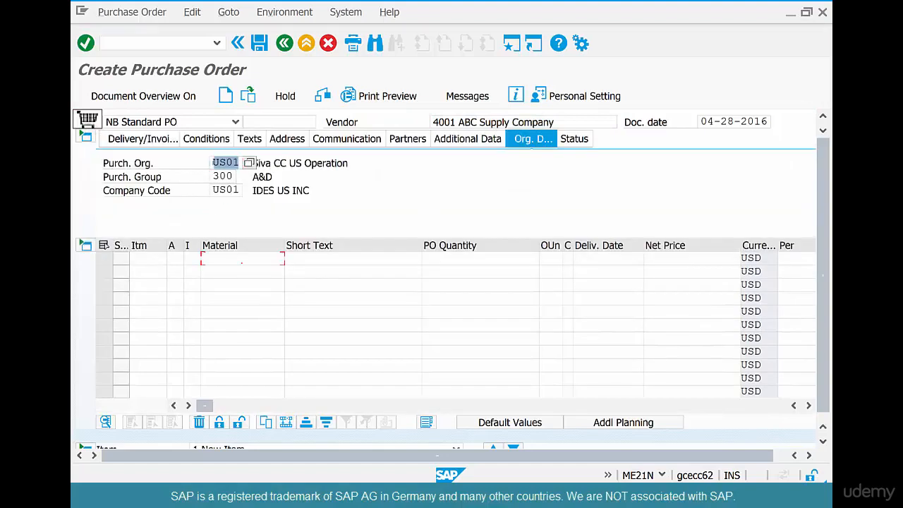
text(co)
key(Down)
key(Return)
key(Tab)
key(Tab)
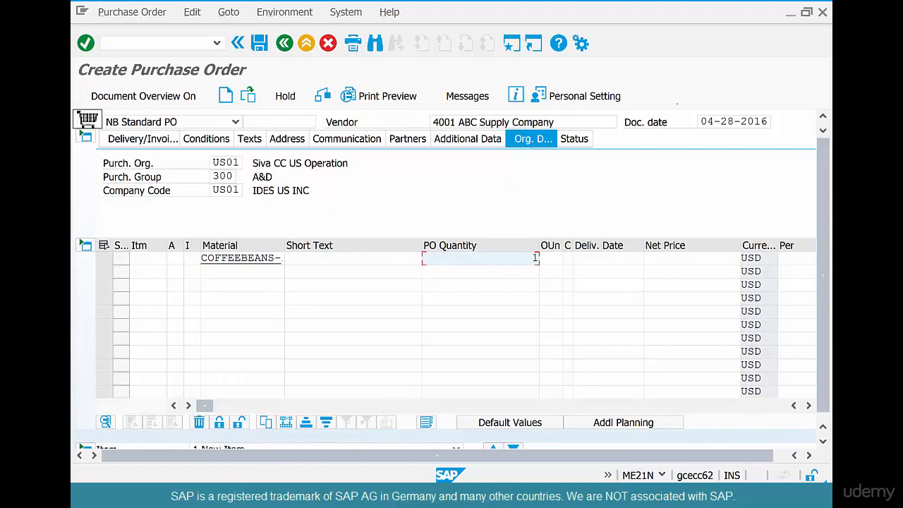
key(Return)
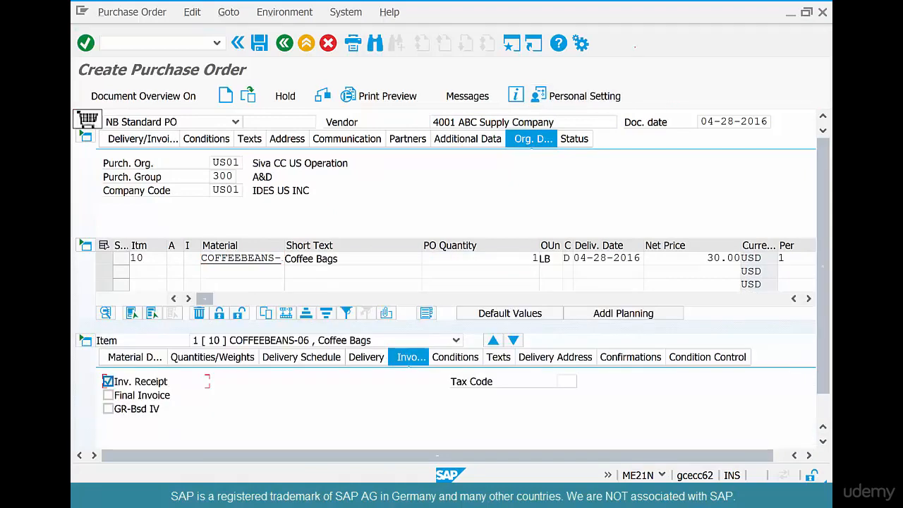
- Add material STIRRERS-01 with quantity 1 as the second item of the purchase order
click(273, 270)
text(st)
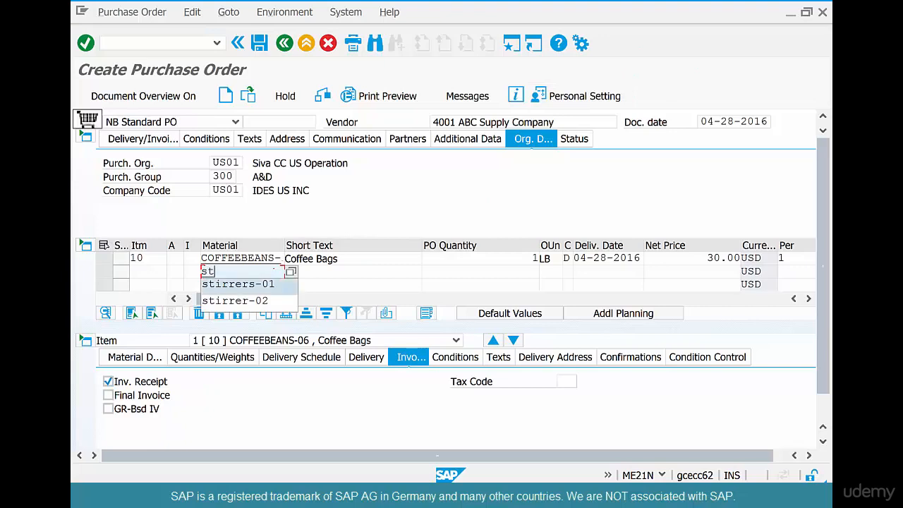
click(238, 284)
click(536, 271)
text(1)
key(Return)
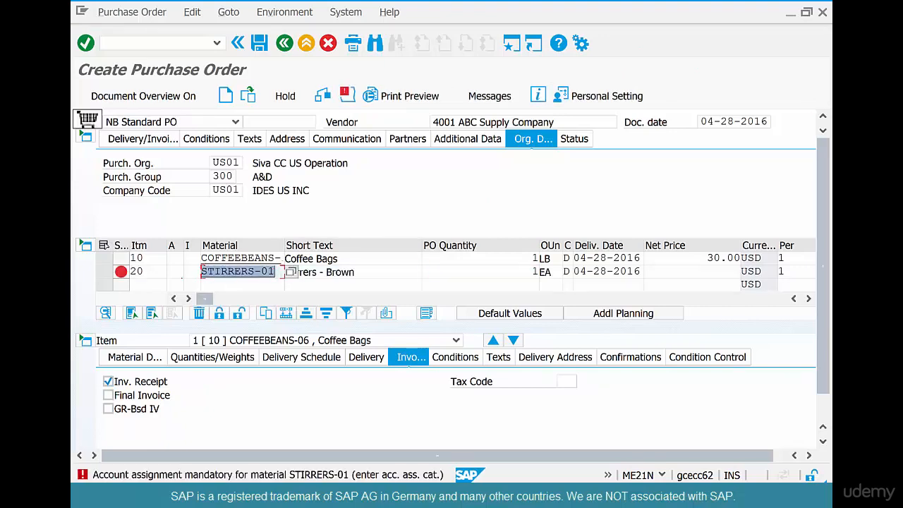
- Set the stirrers item's account assignment category to K and its gross price to 10 USD
click(177, 284)
click(177, 271)
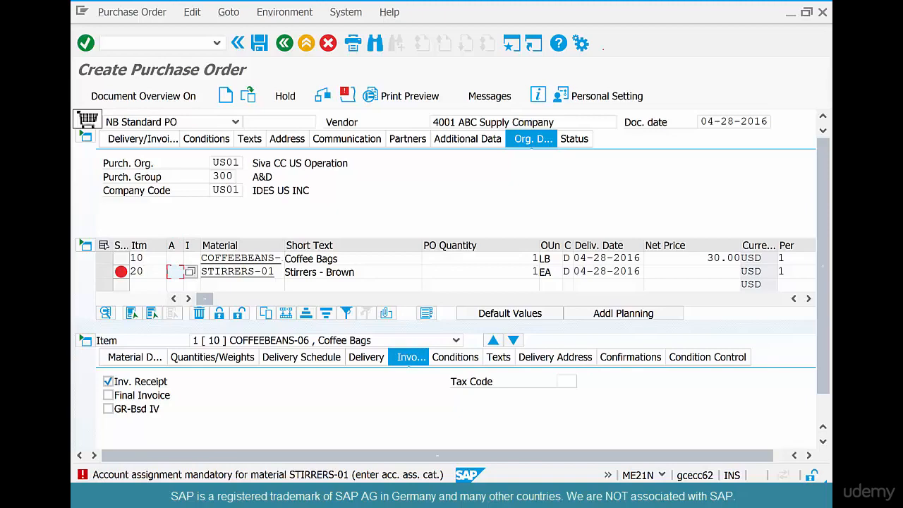
text(K)
key(Return)
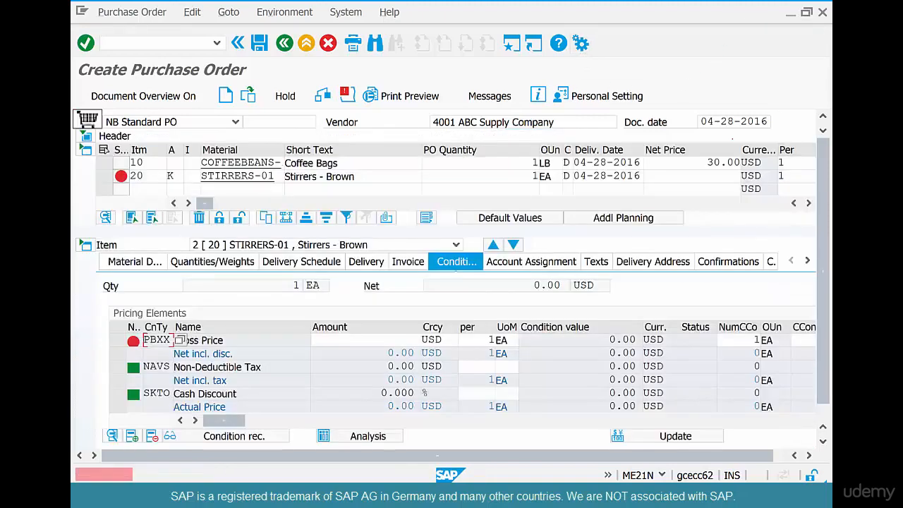
click(404, 340)
text(10)
key(Return)
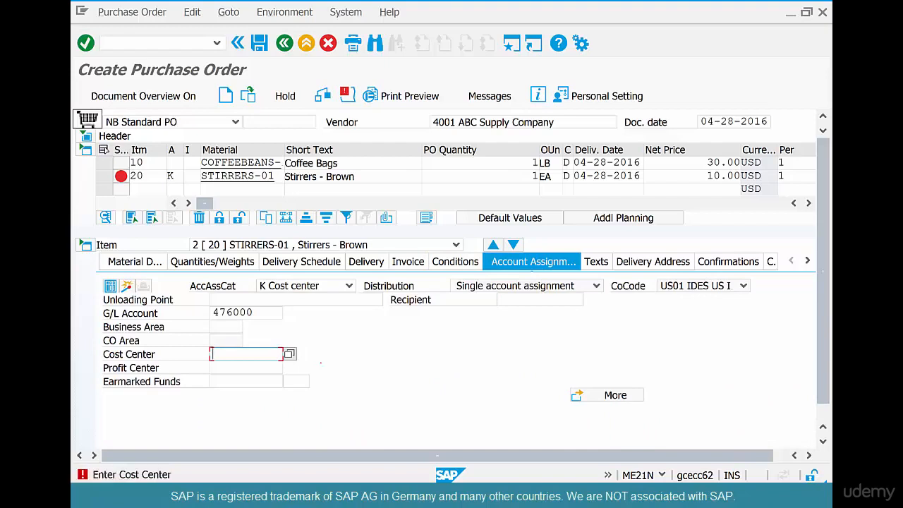
- Enter HR-01 as the cost center in the stirrers item's account assignment
text(hr-01)
key(Return)
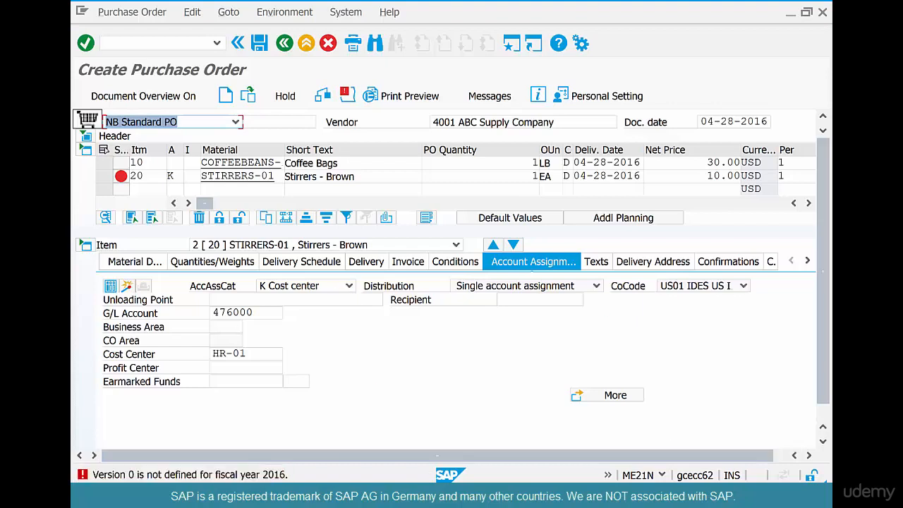
click(486, 177)
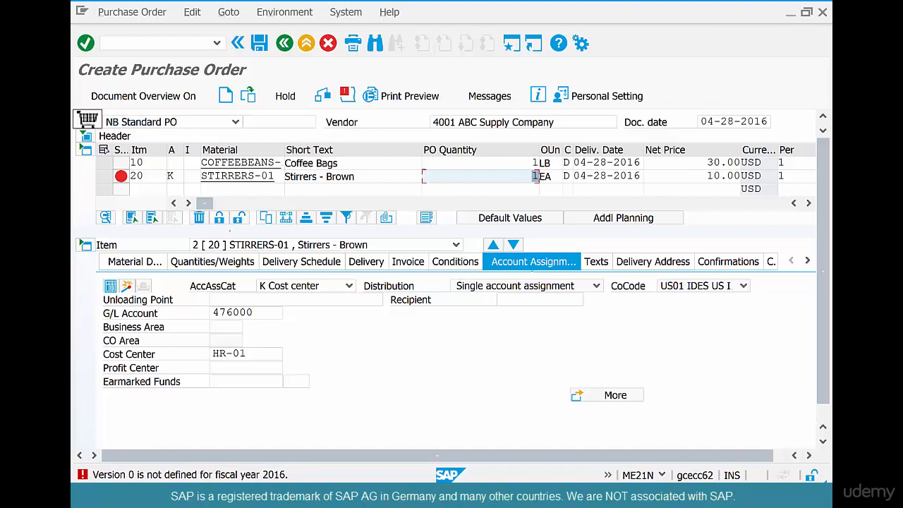
drag(259, 353, 205, 349)
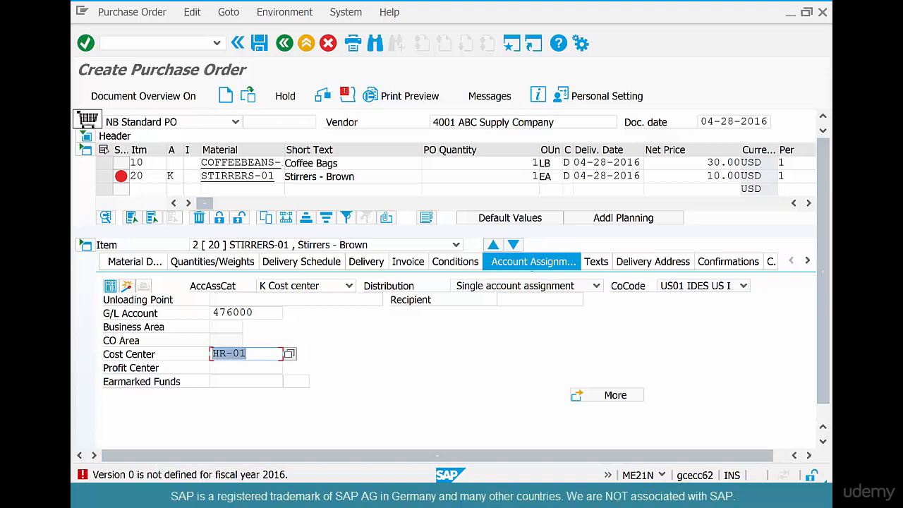
drag(227, 176, 274, 177)
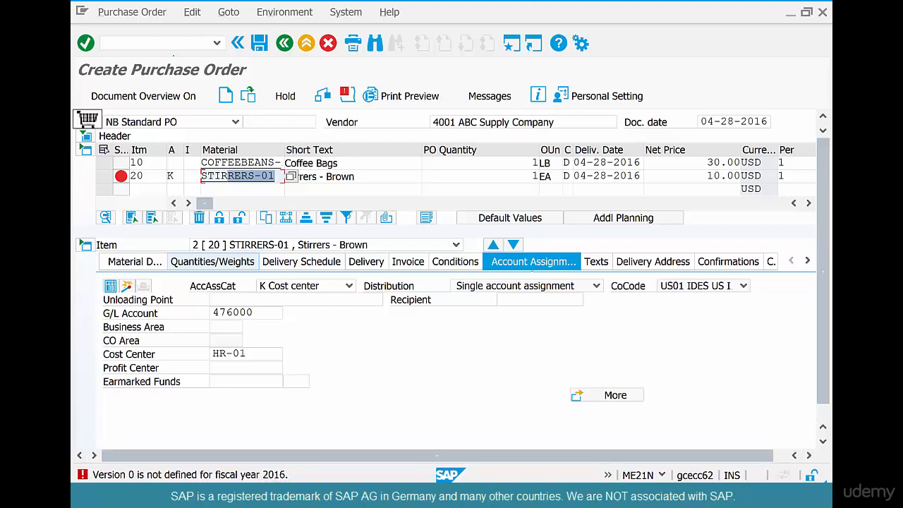
- Open a new session, start transaction OKEV and try to open the version settings of controlling area 2000
click(177, 43)
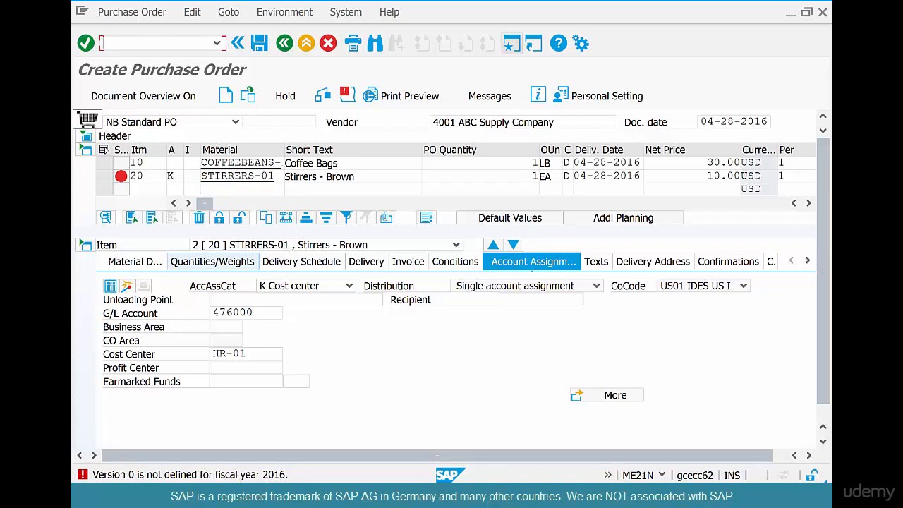
click(512, 44)
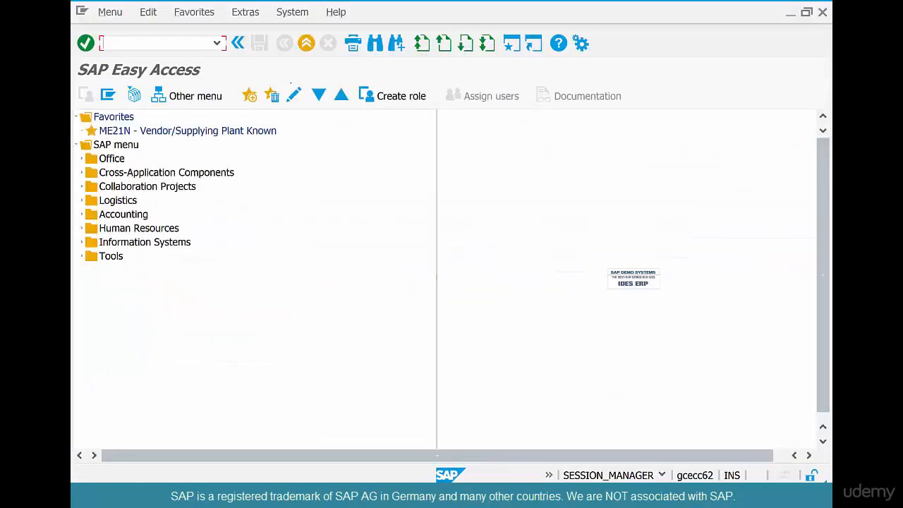
text(okev)
key(Return)
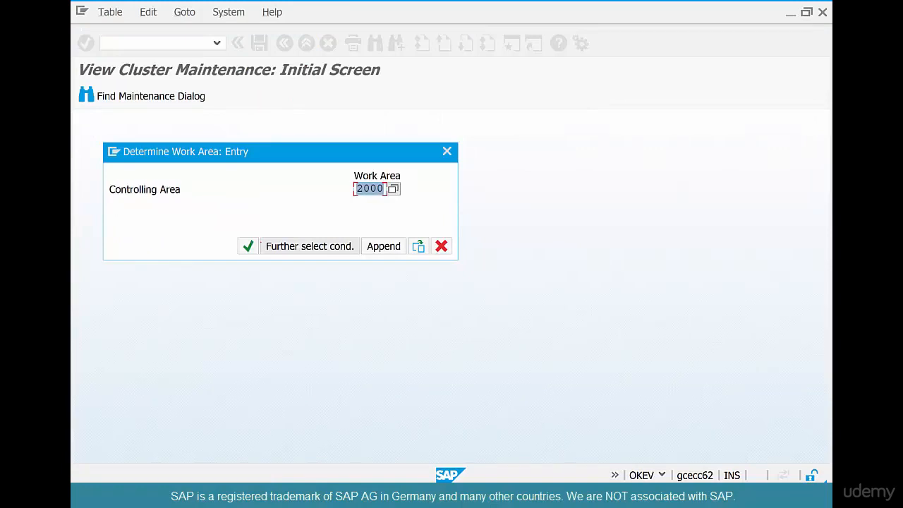
click(247, 246)
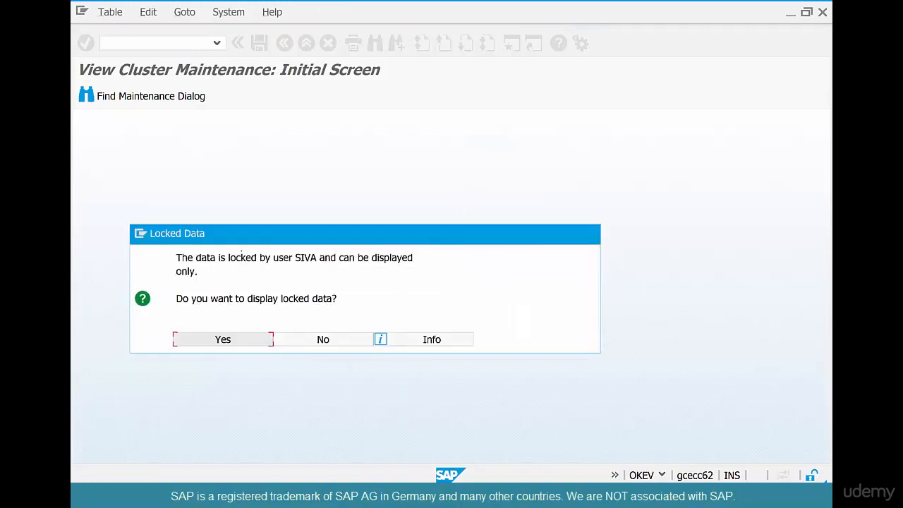
- Switch to the OX19 session and exit the company code assignment of controlling area 2000 to release its data
key(alt+Tab)
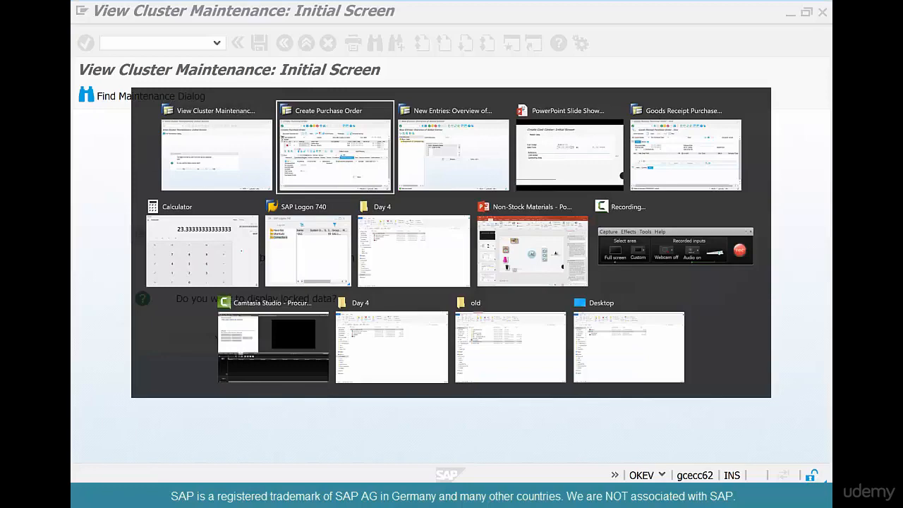
key(alt+Tab)
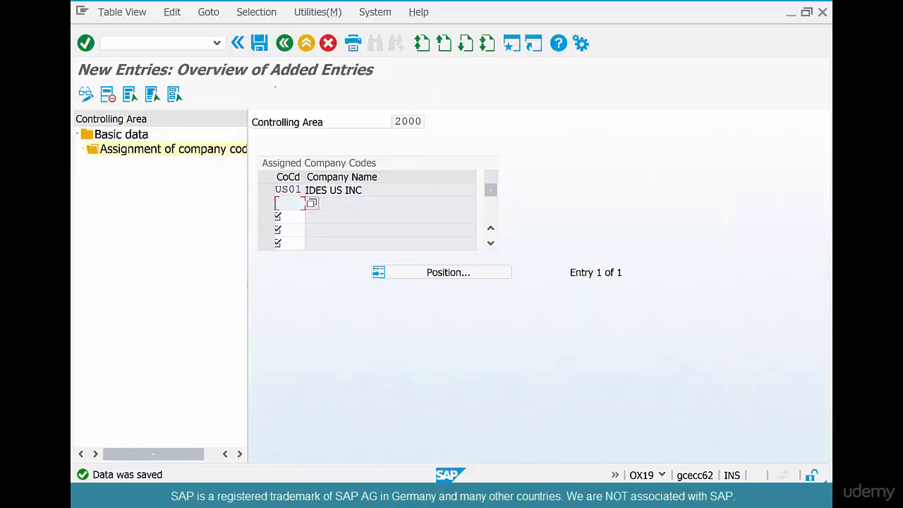
click(284, 43)
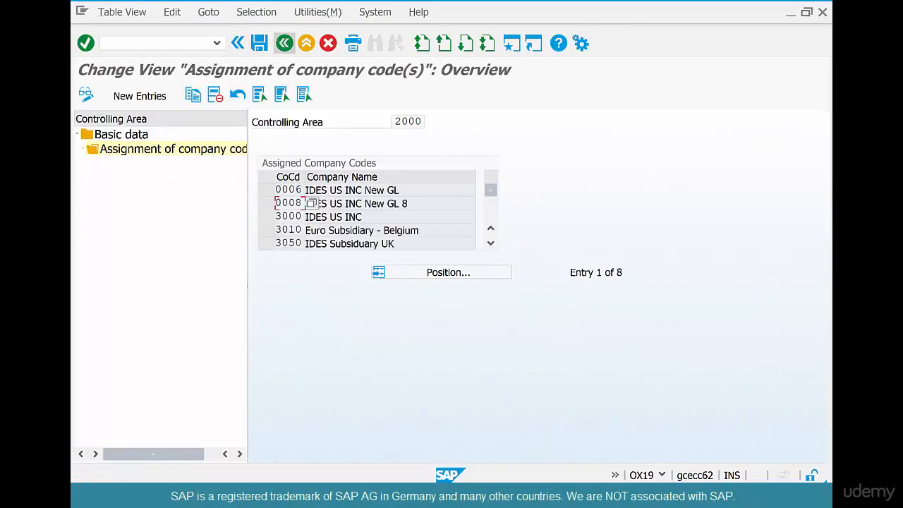
click(285, 43)
click(285, 43)
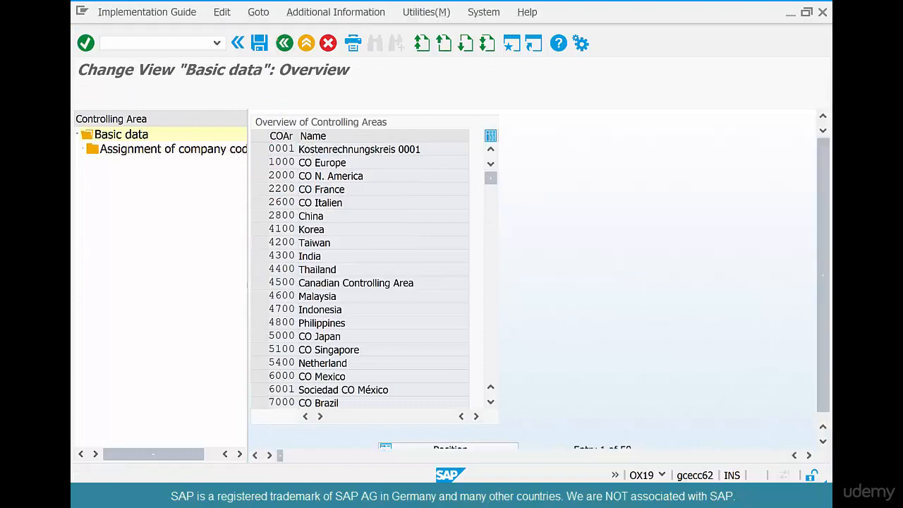
- Back in the OKEV session, decline displaying the locked data and restart OKEV for controlling area 2000
key(alt+Tab)
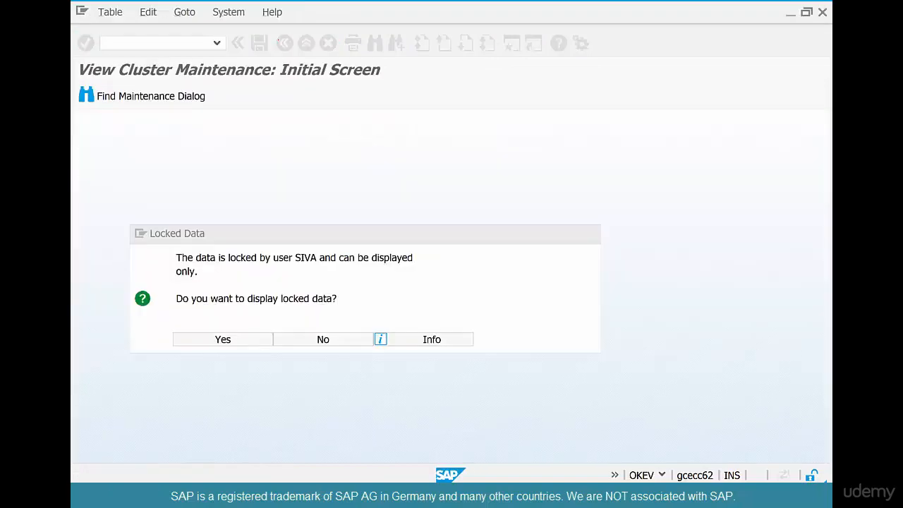
click(324, 340)
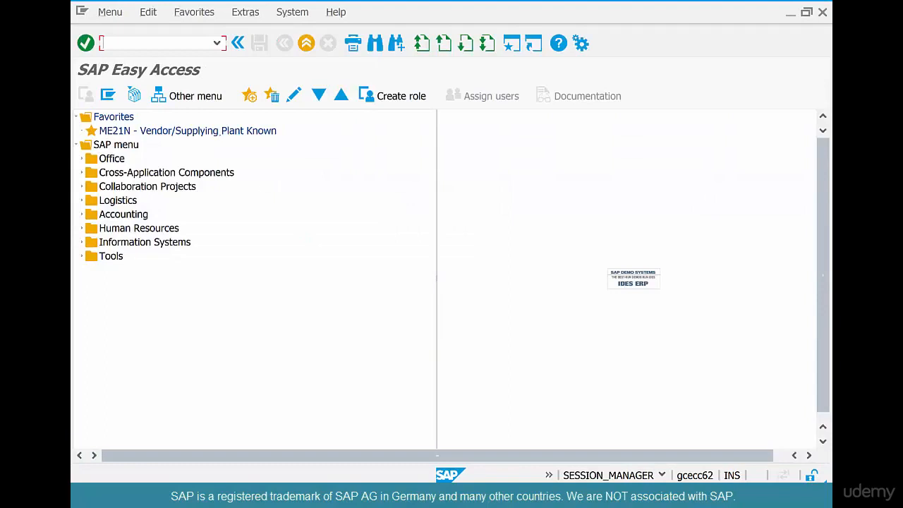
text(okev)
key(Return)
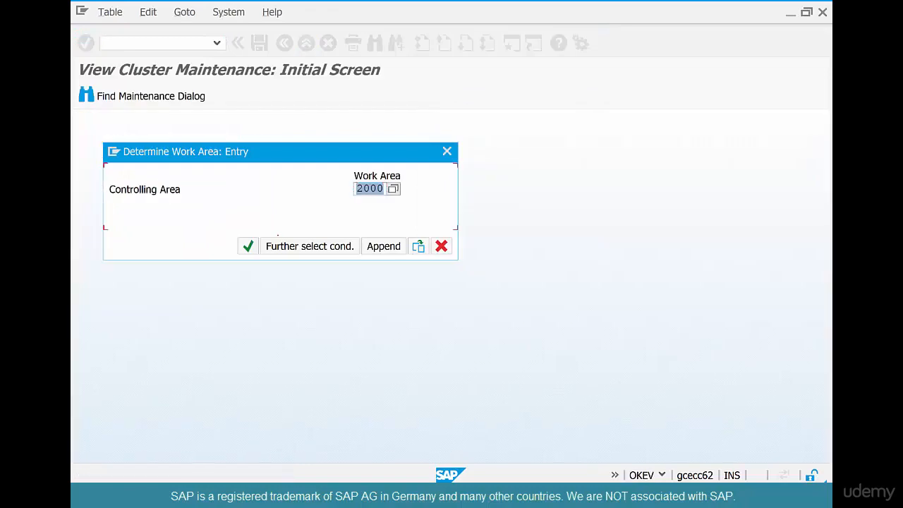
click(246, 246)
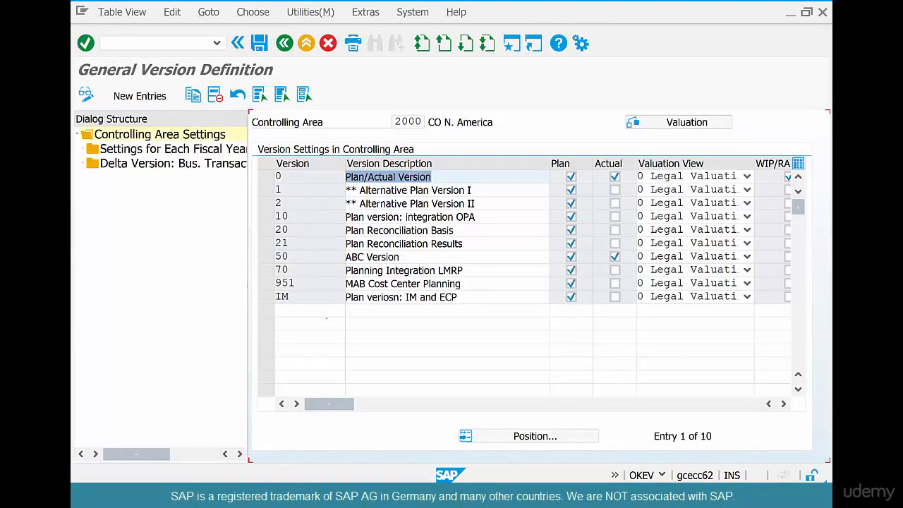
- Open the settings for each fiscal year of version 0, Plan/Actual Version
click(266, 177)
double_click(169, 148)
click(351, 282)
scroll(351, 282, down, 2)
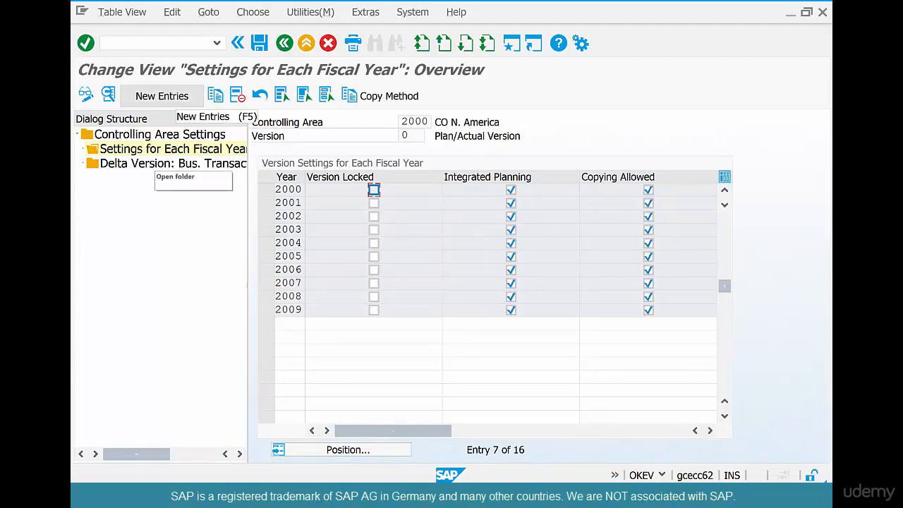
- Copy version 0's fiscal year 2009 settings to fiscal year 2016, save them and exit the version maintenance
click(266, 310)
click(215, 95)
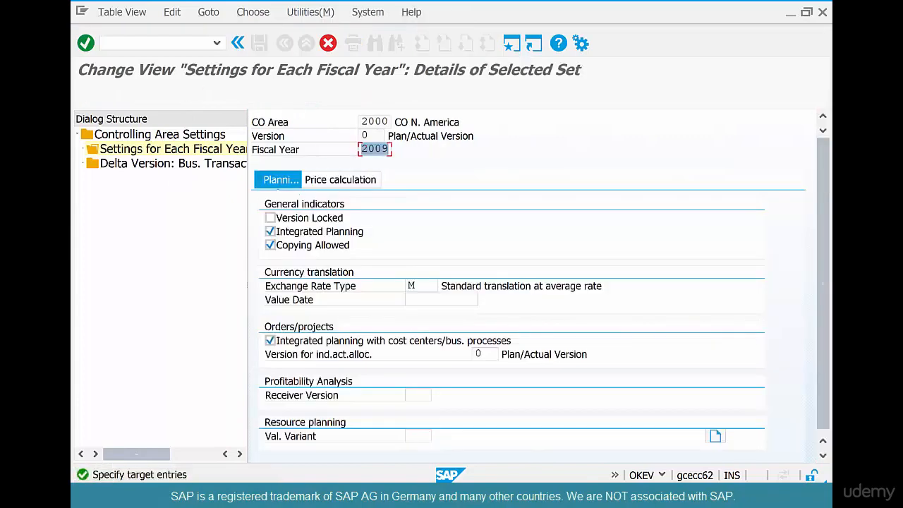
text(2016)
key(Return)
click(260, 43)
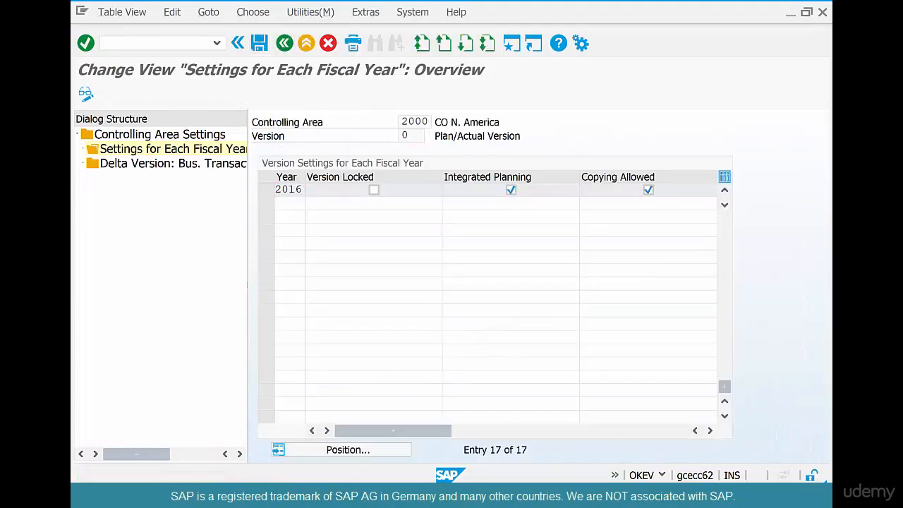
click(352, 246)
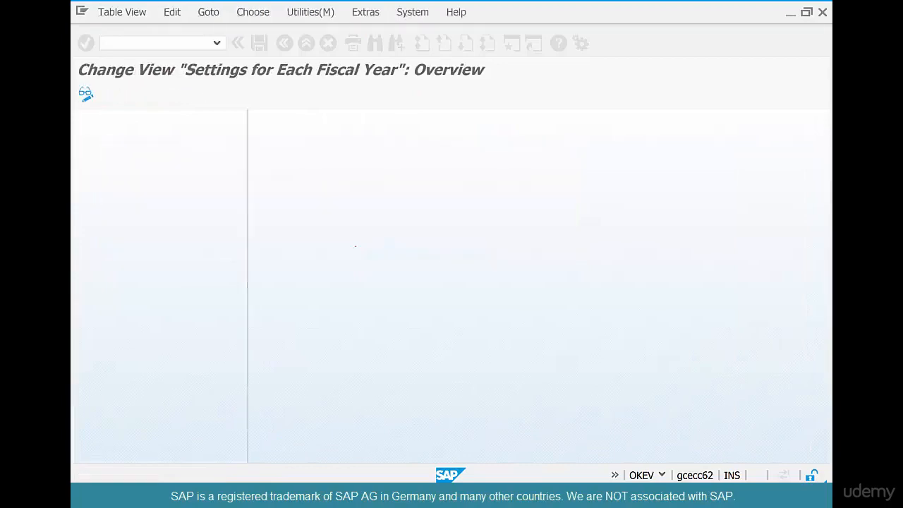
key(F3)
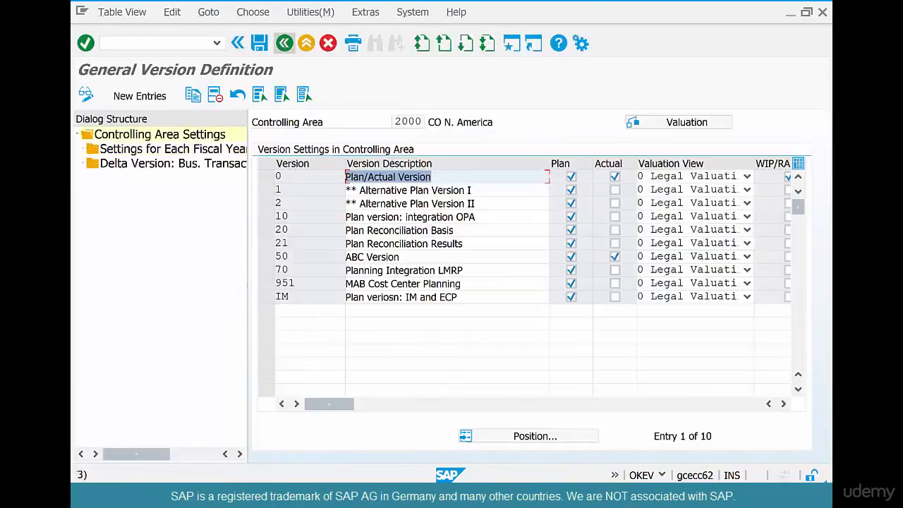
key(F3)
- Return to the purchase order session, recheck the order and try to save it, closing the message list
key(alt+Tab)
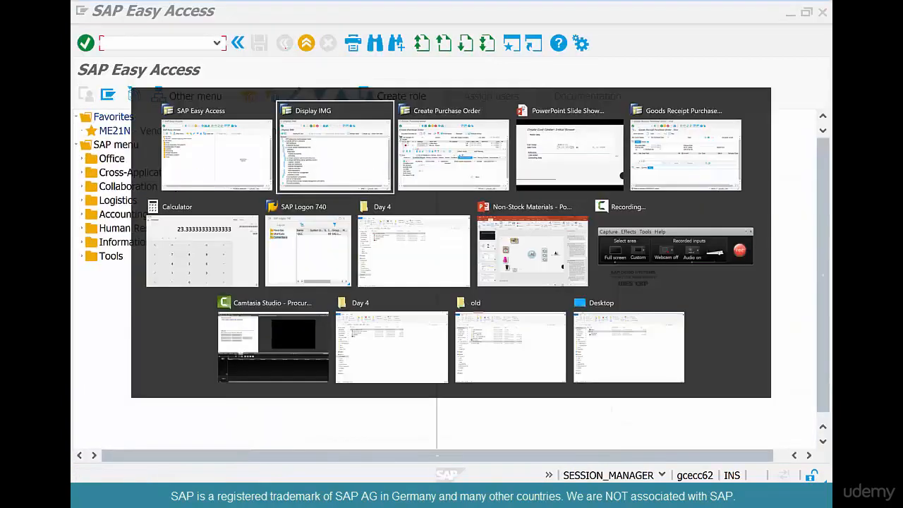
key(alt+Tab)
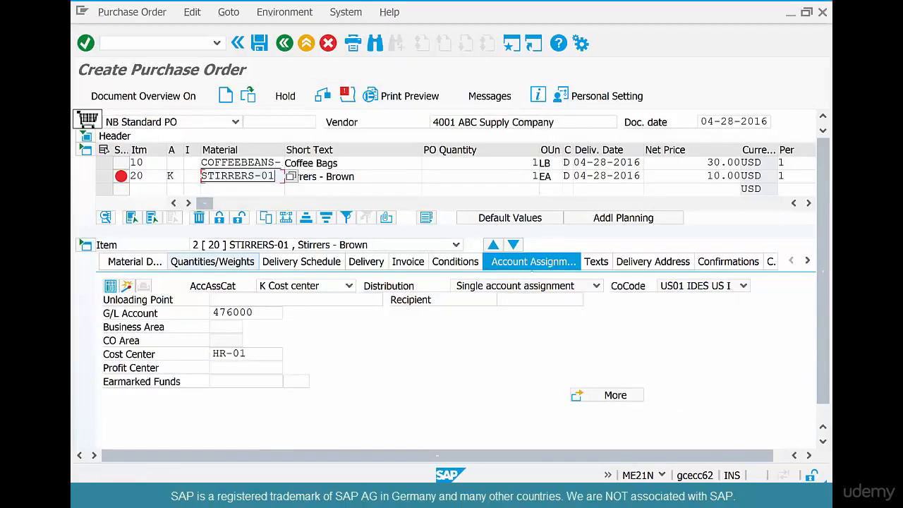
key(Return)
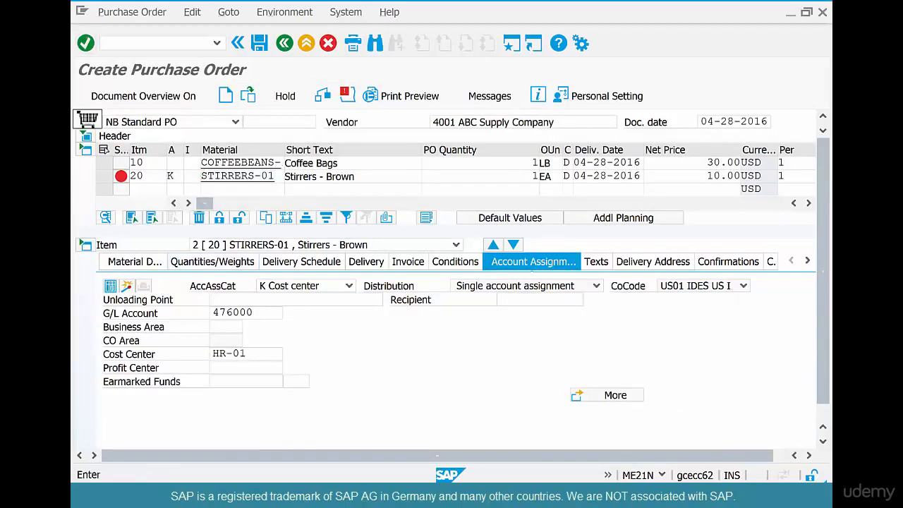
click(259, 43)
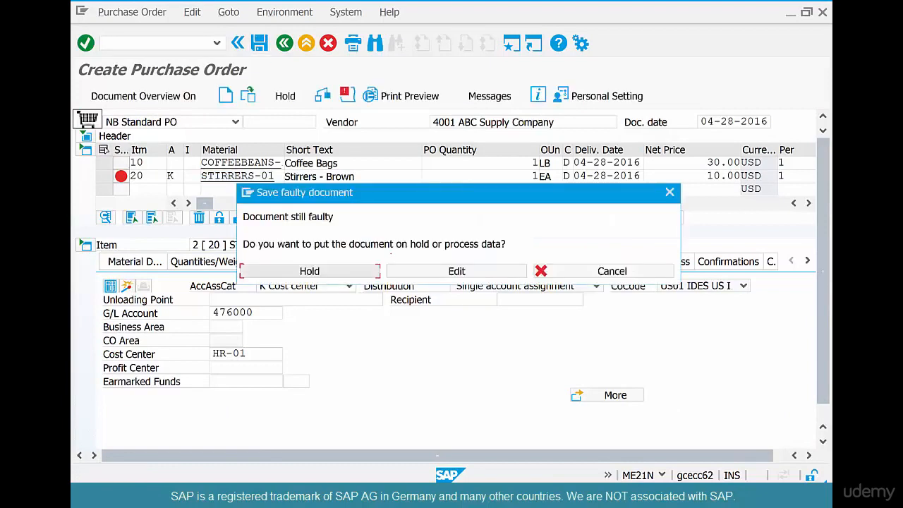
click(456, 271)
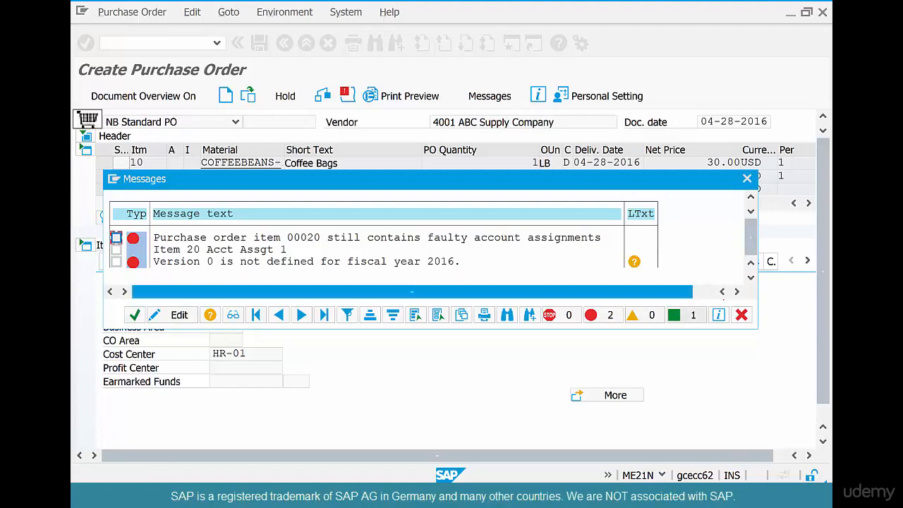
click(741, 315)
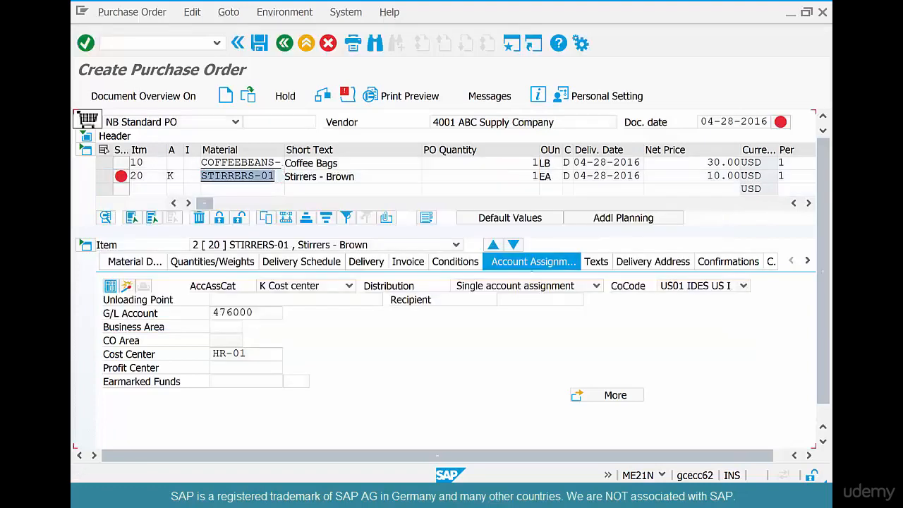
- Exit the purchase order without saving and start a new one with ME21N for vendor 4001 ABC Supply Company
key(F3)
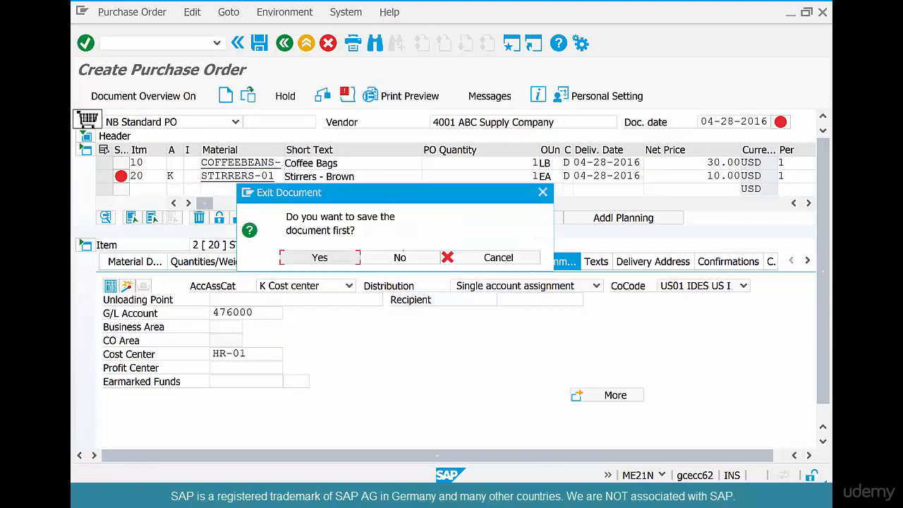
click(400, 257)
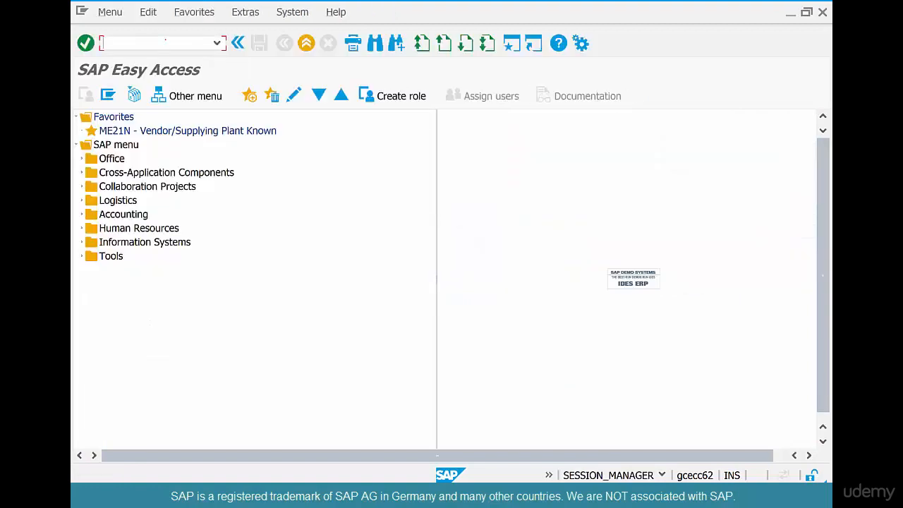
text(me21n)
key(Return)
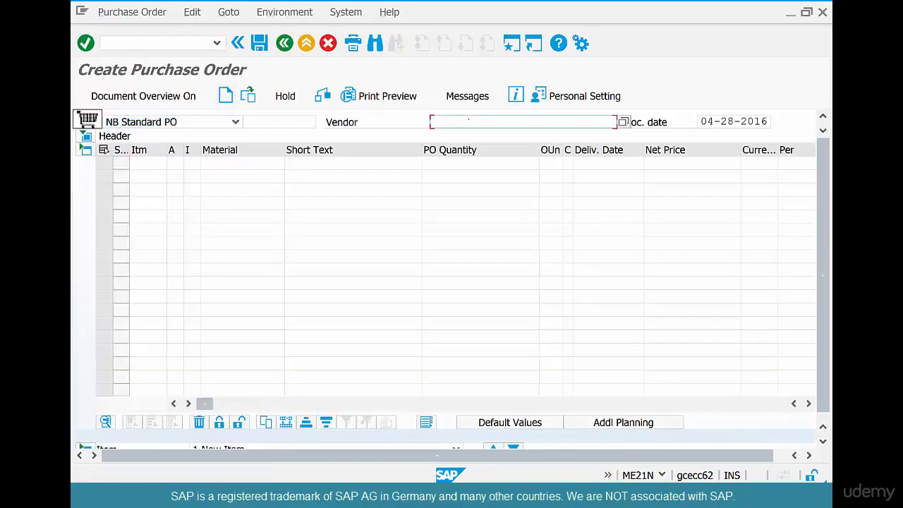
text(4)
key(Down)
key(Return)
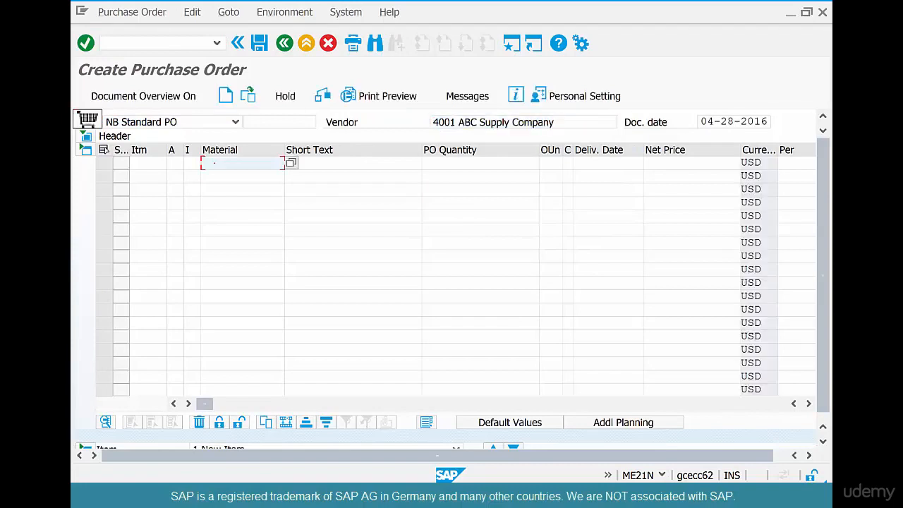
- Add material COFFEEBEANS-06 with quantity 1 as the first item of the new purchase order
text(c)
key(Down)
key(Return)
key(Tab)
key(Tab)
key(Return)
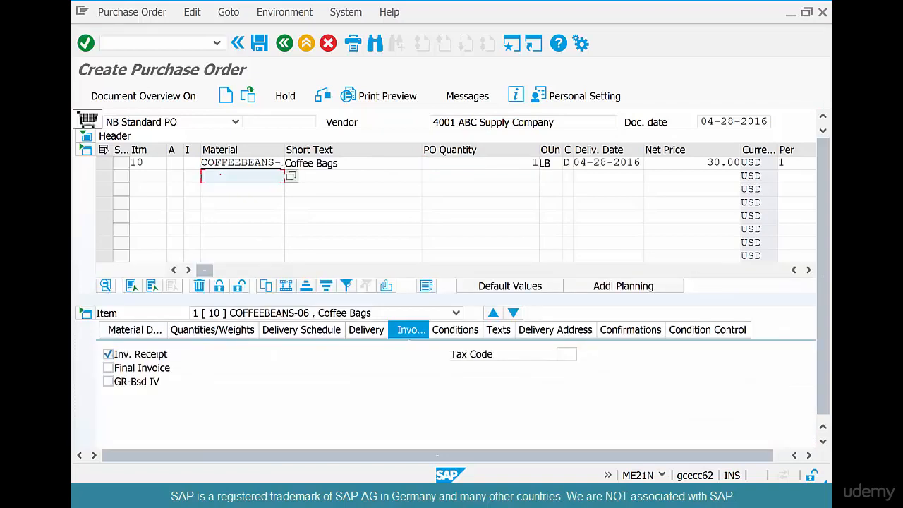
- Add material STIRRERS-01 with quantity 1 as the second item of the new purchase order
text(st)
key(Down)
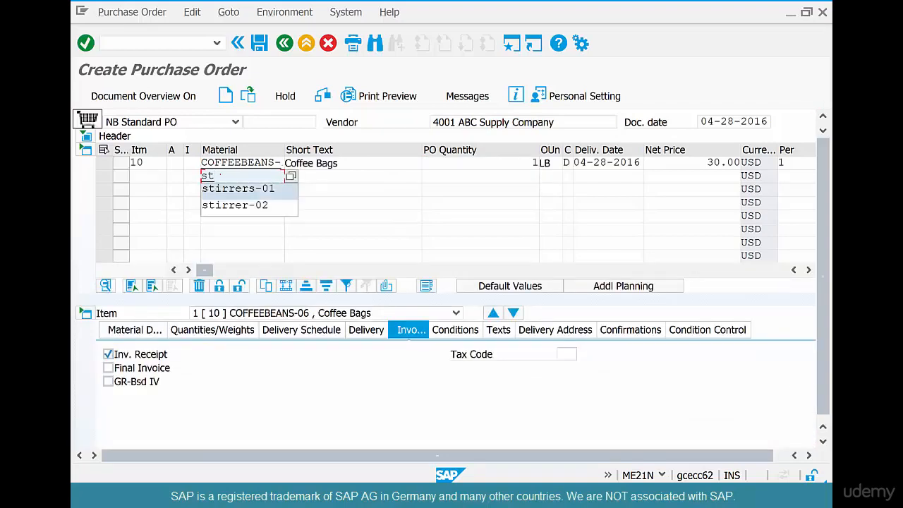
key(Return)
key(Tab)
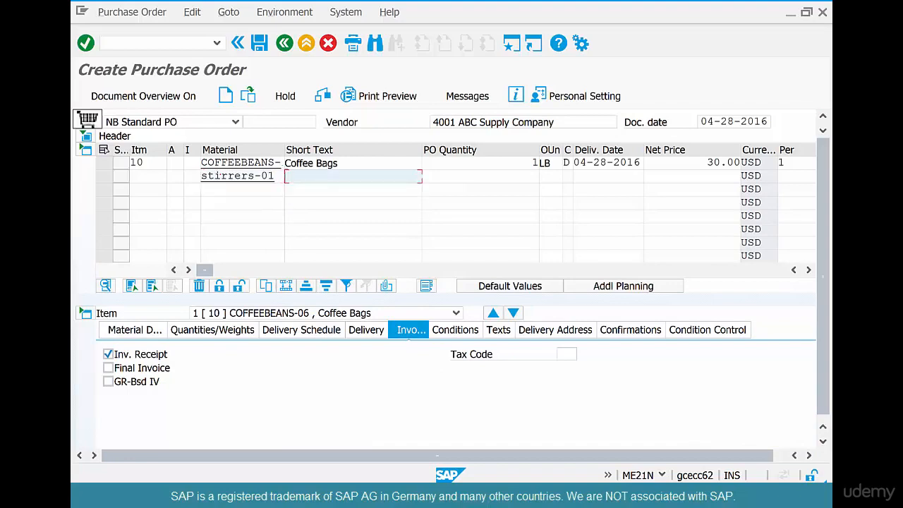
key(Tab)
text(1)
key(Return)
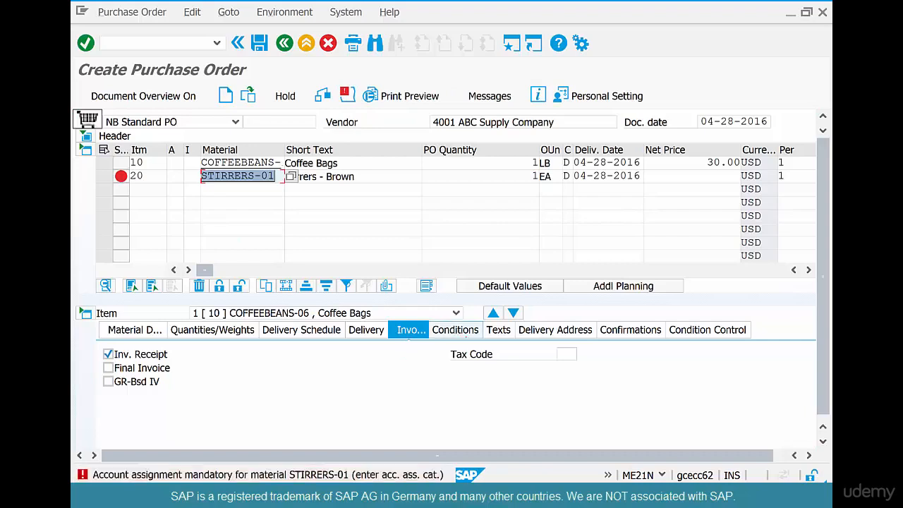
- Set the stirrers item's account assignment category to K and its gross price to 10 USD
click(175, 177)
text(K)
key(Return)
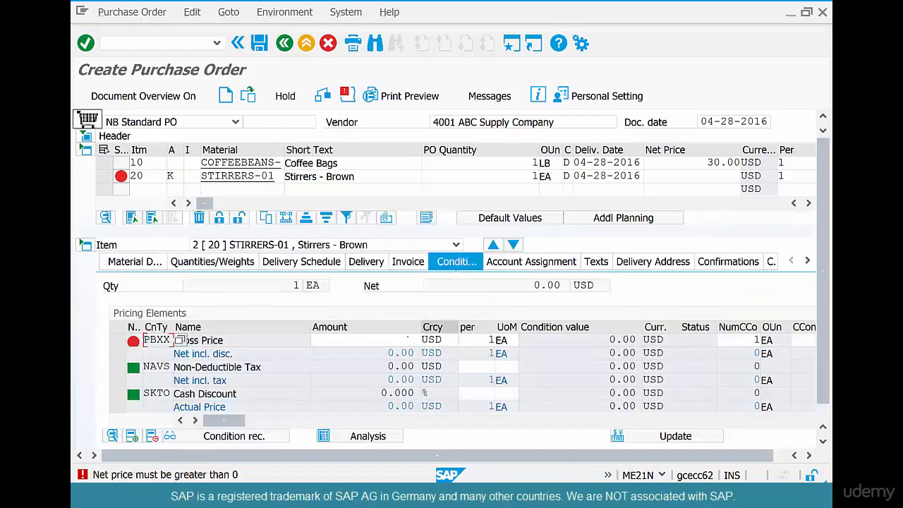
text(10)
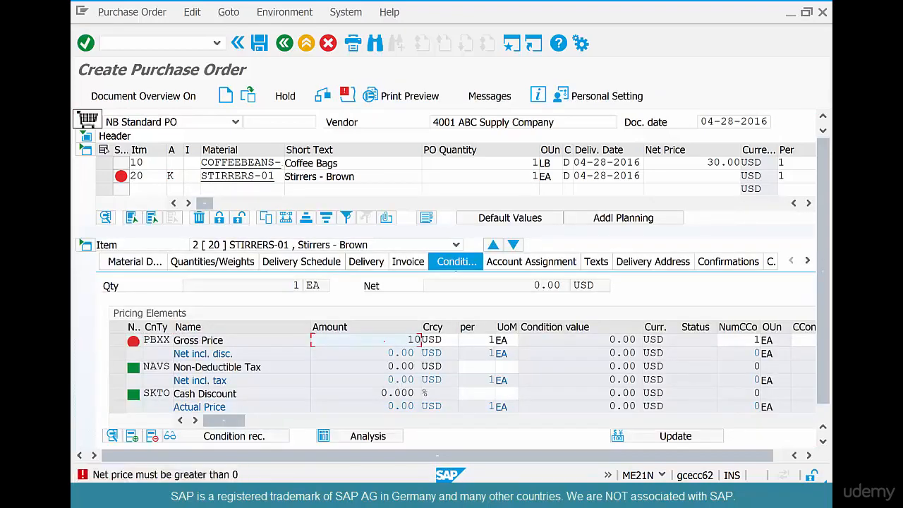
key(Return)
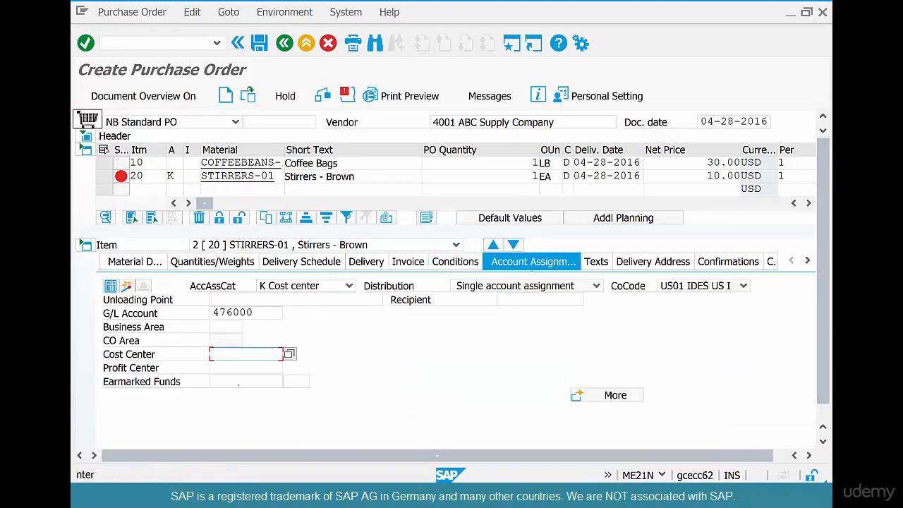
- Enter HR-01 as the cost center in the stirrers item's account assignment
key(BackSpace)
key(Down)
key(Return)
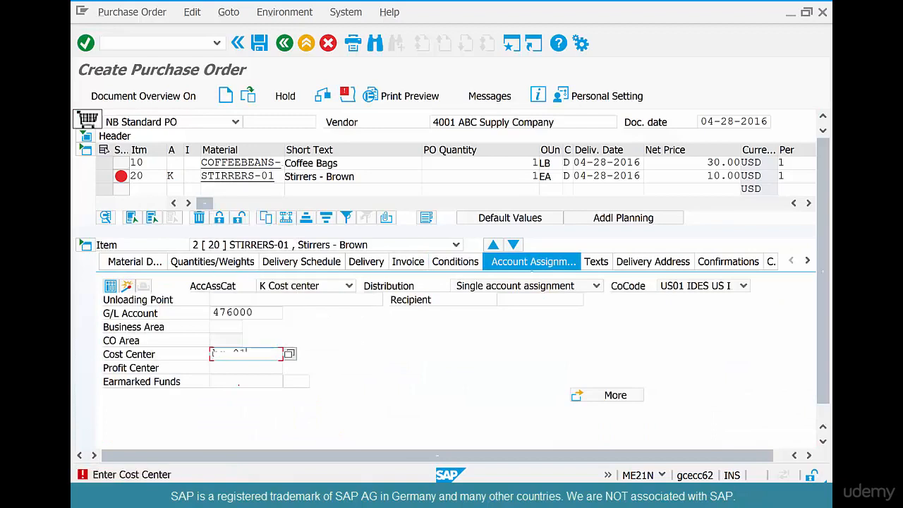
- Confirm the stirrers item's cost center assignment and save the purchase order
key(Return)
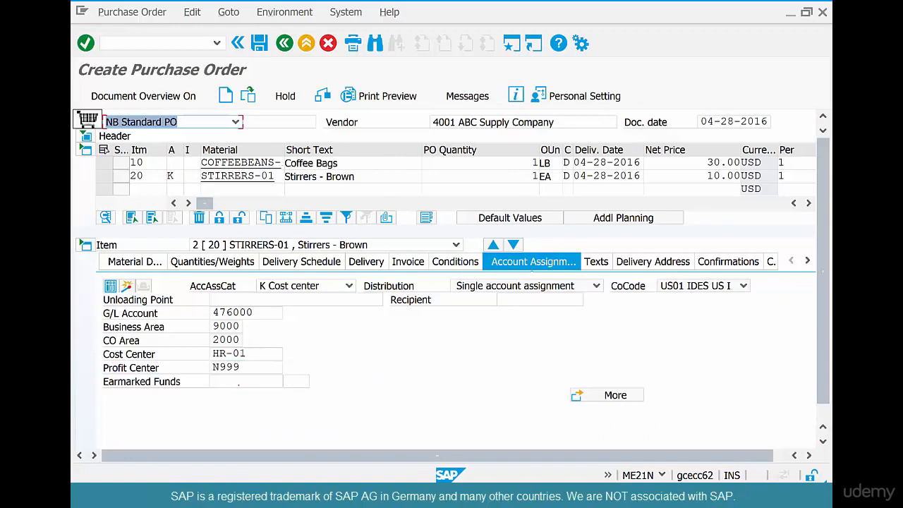
key(ctrl+s)
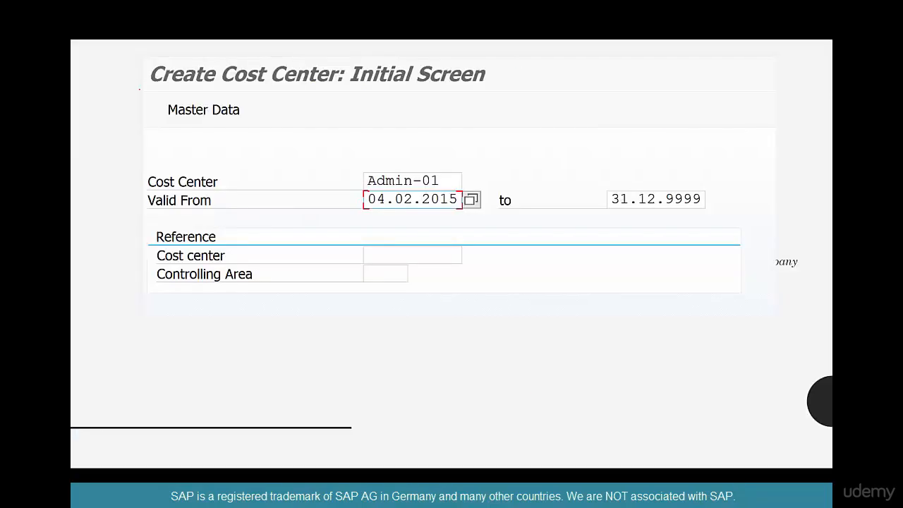
drag(139, 89, 363, 84)
mouse_move(520, 62)
mouse_down()
mouse_move(520, 85)
mouse_move(560, 79)
mouse_up()
drag(564, 62, 556, 86)
drag(573, 63, 573, 82)
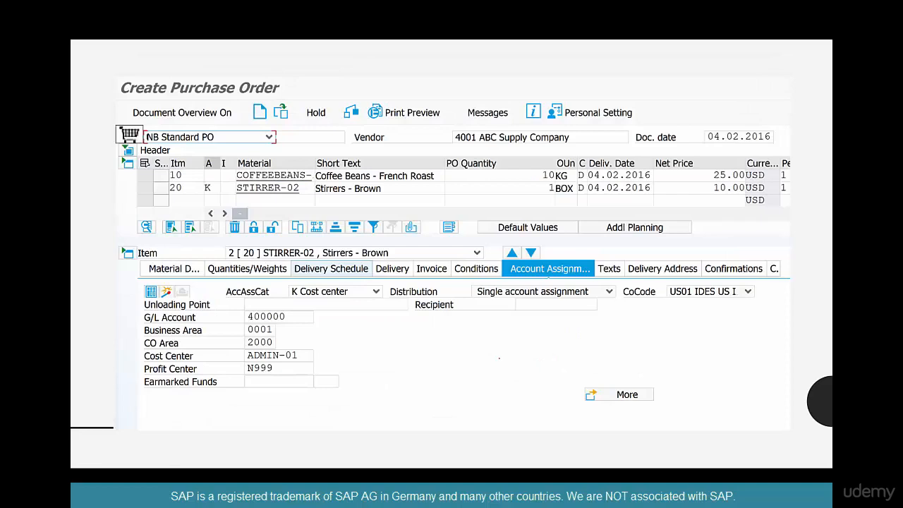
mouse_move(209, 177)
mouse_down()
mouse_move(214, 198)
mouse_move(213, 179)
mouse_up()
mouse_move(305, 346)
mouse_down()
mouse_move(240, 351)
mouse_move(306, 361)
mouse_move(302, 346)
mouse_up()
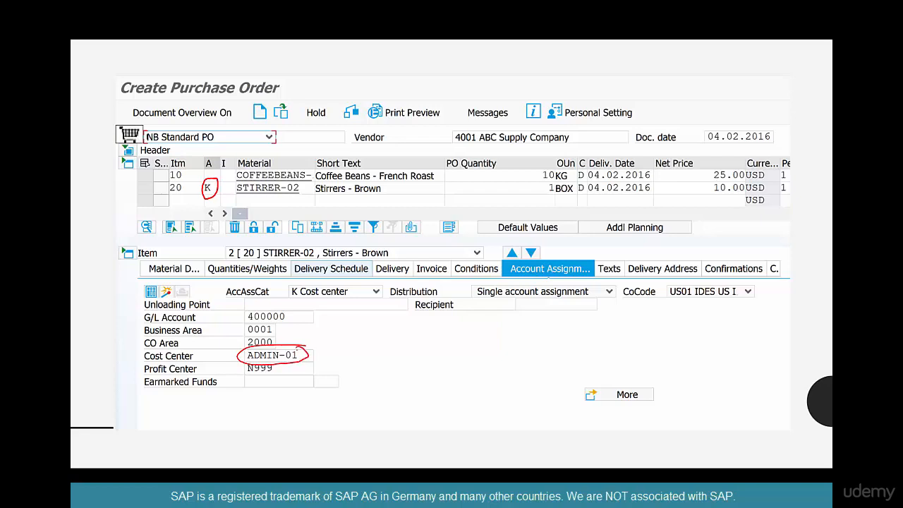
mouse_move(556, 180)
mouse_down()
mouse_move(536, 183)
mouse_move(553, 196)
mouse_move(533, 186)
mouse_move(400, 194)
mouse_up()
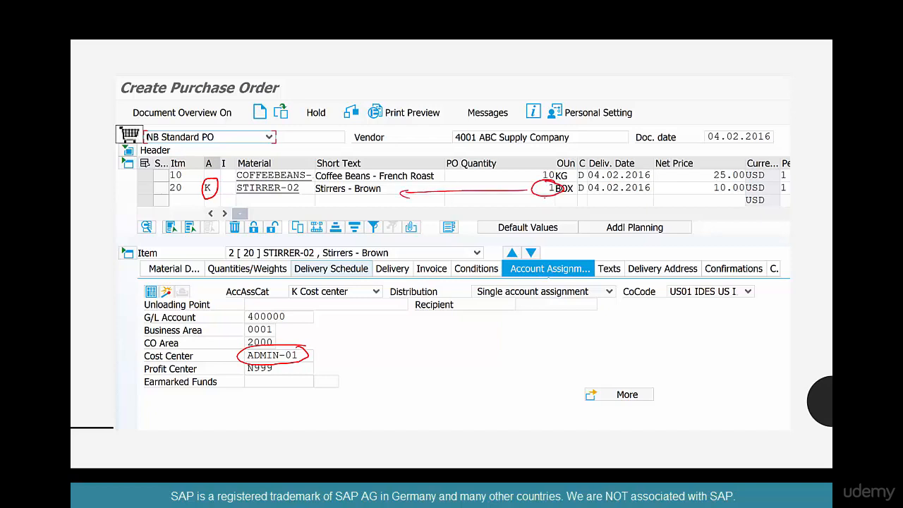
mouse_move(550, 195)
mouse_down()
mouse_move(541, 244)
mouse_move(378, 328)
mouse_move(308, 348)
mouse_move(326, 351)
mouse_up()
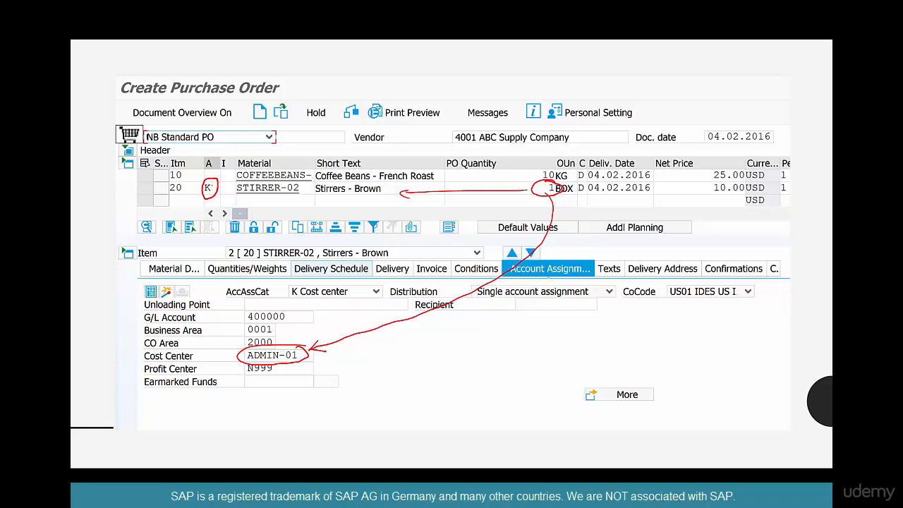
mouse_move(203, 187)
mouse_down()
mouse_move(215, 193)
mouse_move(207, 178)
mouse_up()
drag(214, 135, 214, 156)
drag(208, 152, 219, 150)
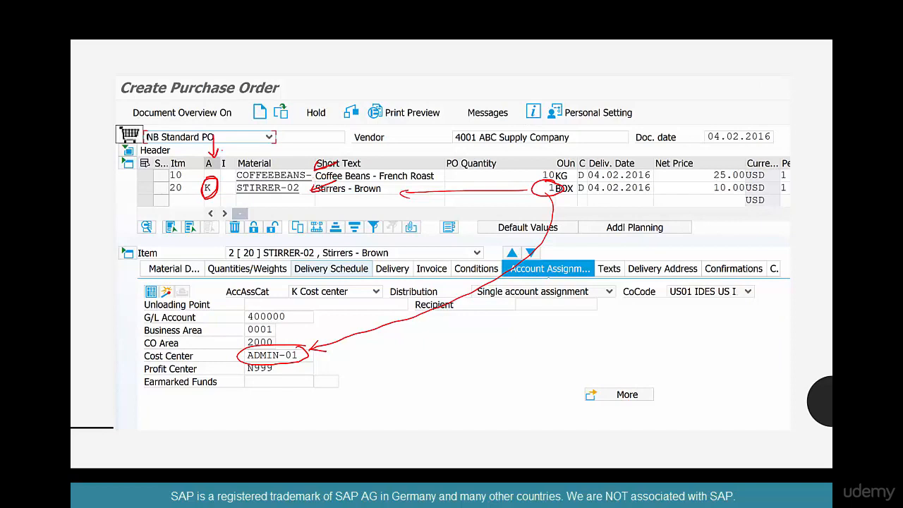